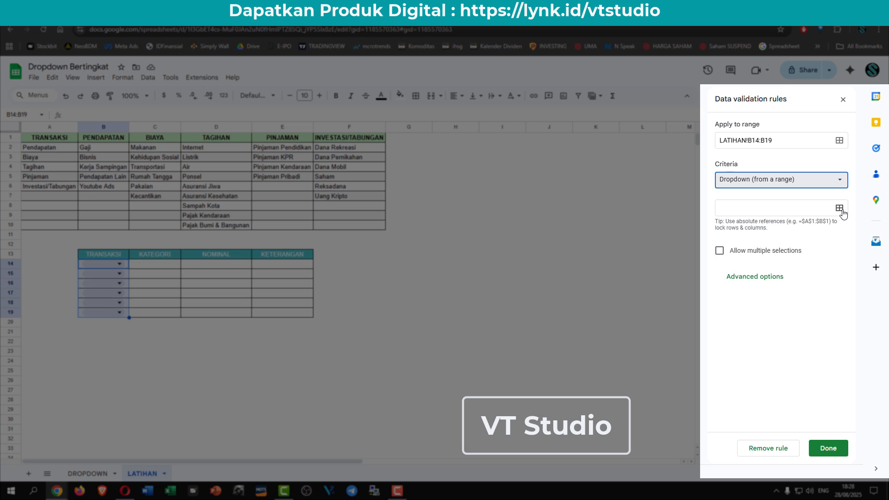
Step: Set the source range of the dropdown rule for B14:B19 to LATIHAN!A2:A10 and open the choices in B14
left_click(840, 208)
left_click(414, 265)
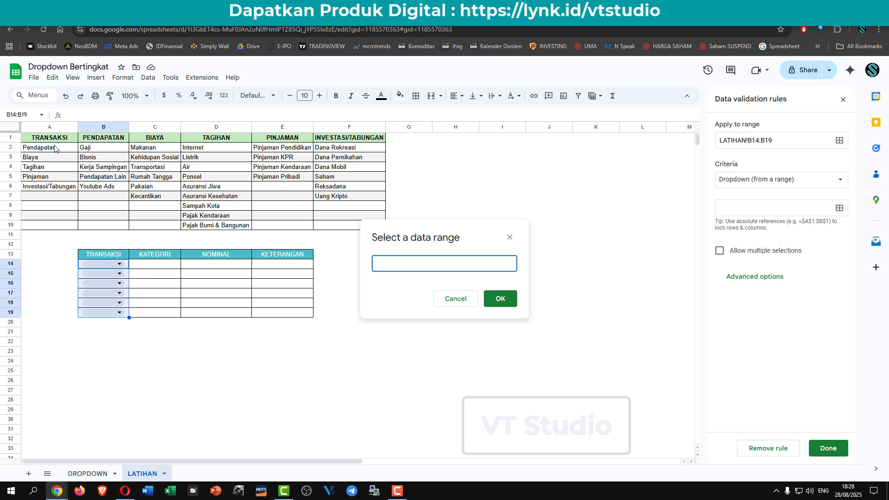
left_click_drag(55, 147, 56, 226)
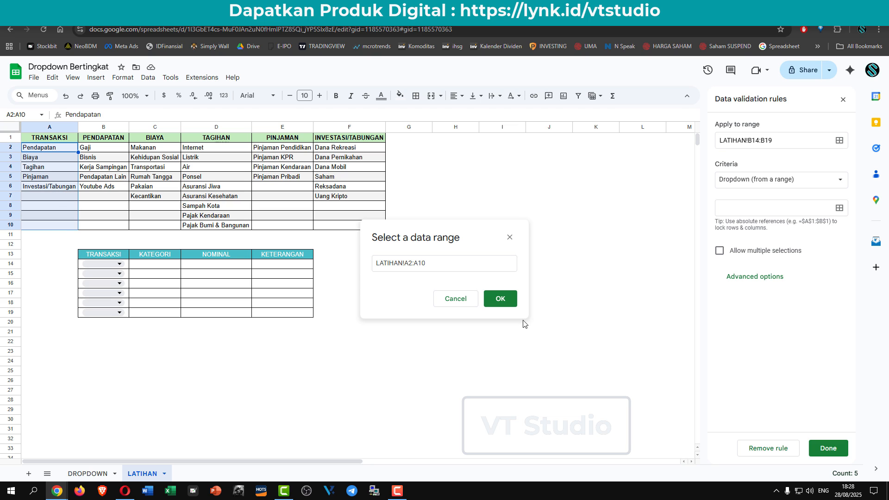
left_click(501, 299)
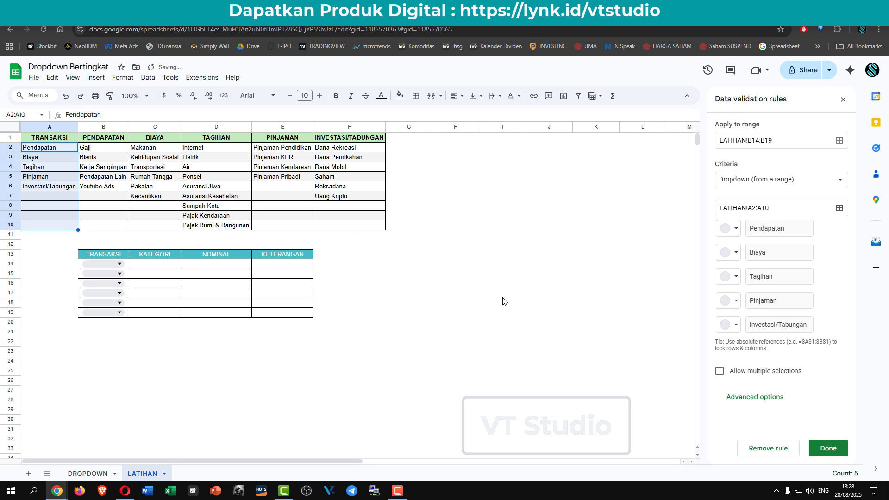
left_click(119, 262)
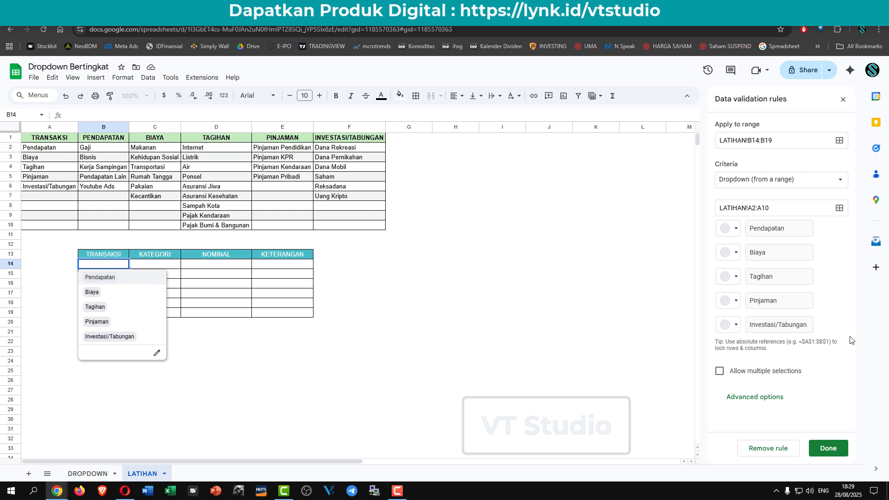
Step: Change the dropdown rule's display style to Arrow in its advanced options and save the rule
left_click(777, 396)
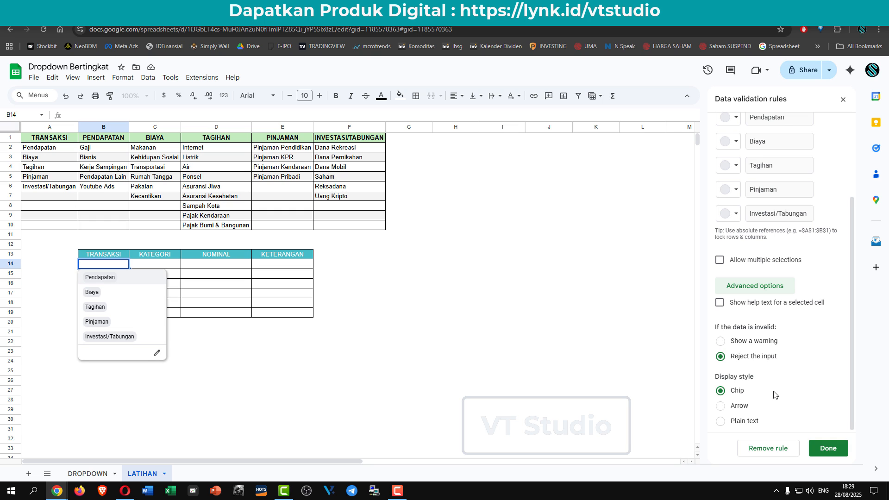
left_click(738, 406)
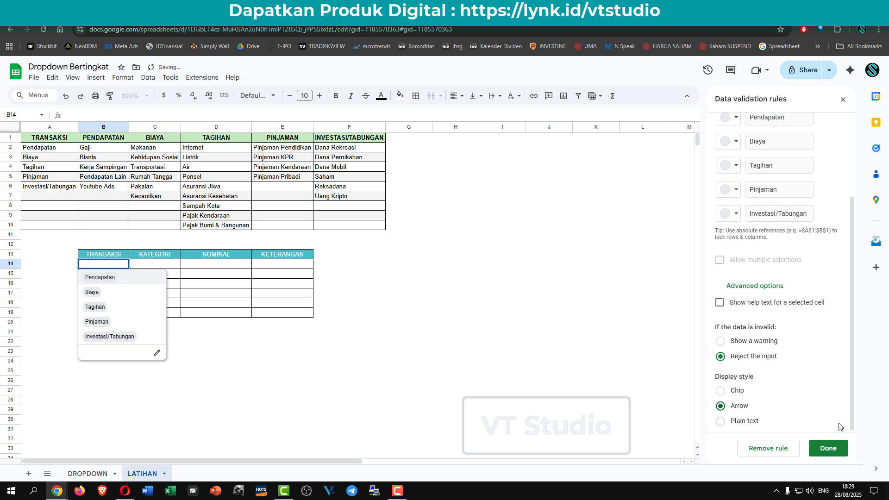
left_click(833, 449)
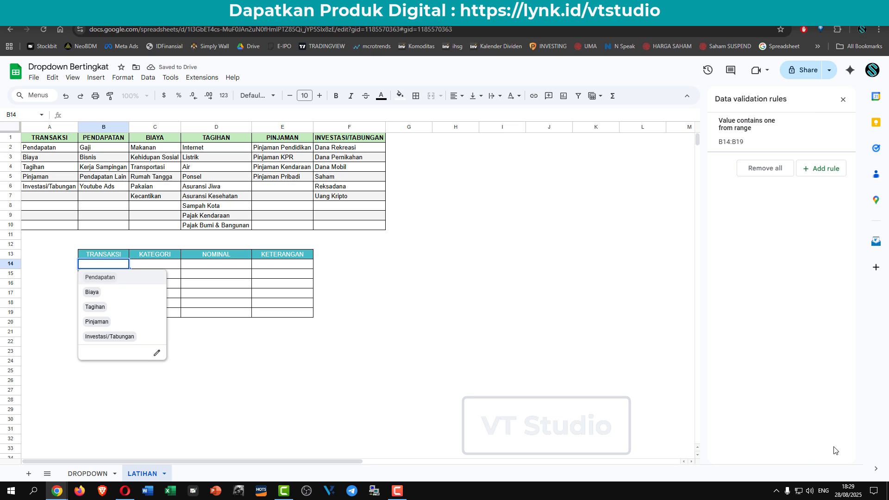
Step: Choose Pendapatan from the dropdown in the first TRANSAKSI cell, B14
left_click(526, 326)
left_click(125, 264)
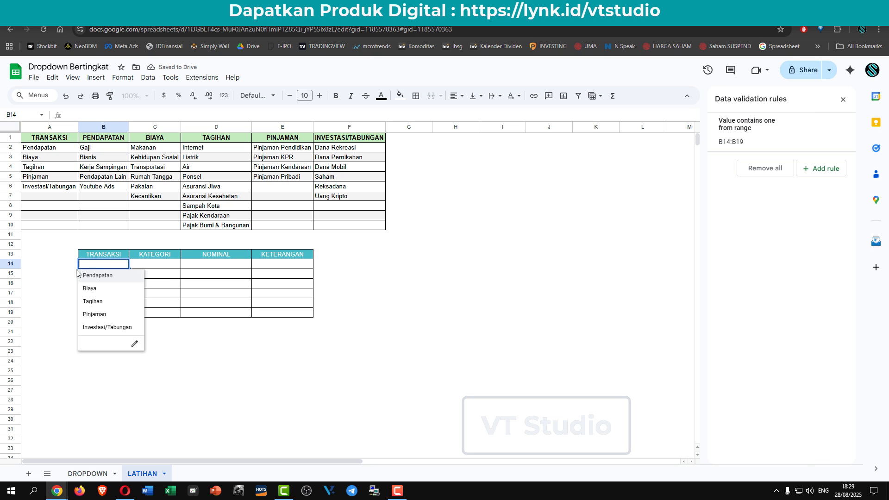
left_click(90, 277)
left_click(155, 267)
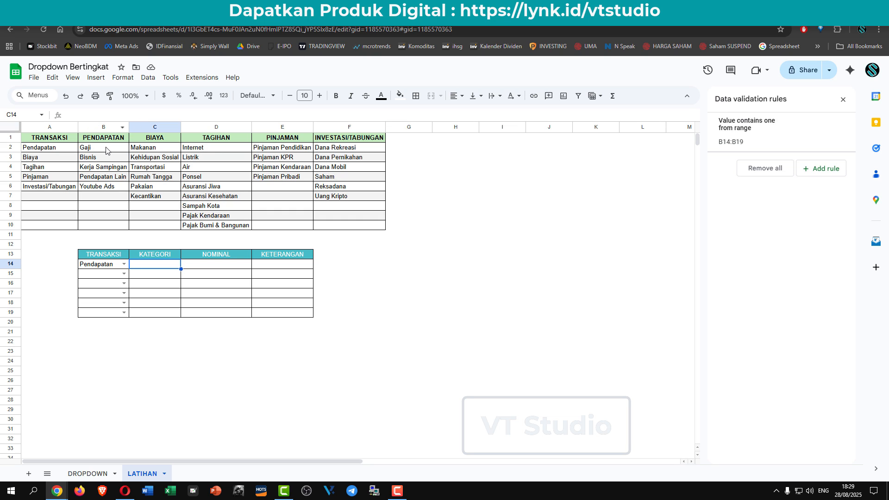
left_click(156, 284)
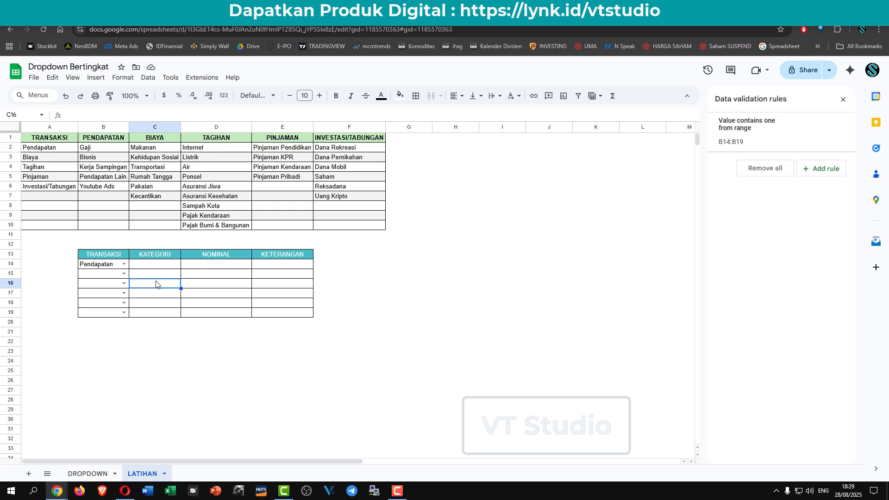
Step: Enter the heading TABEL BANTU in cell I1
left_click(485, 139)
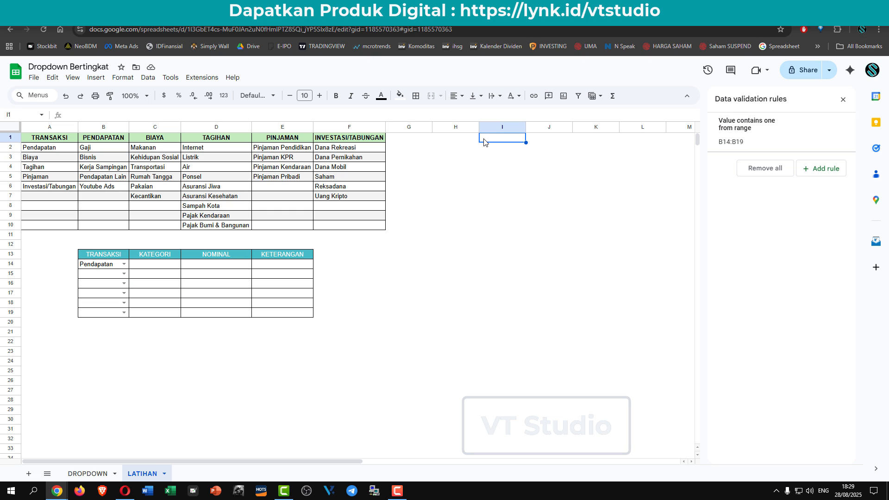
type("TABEL BANTU")
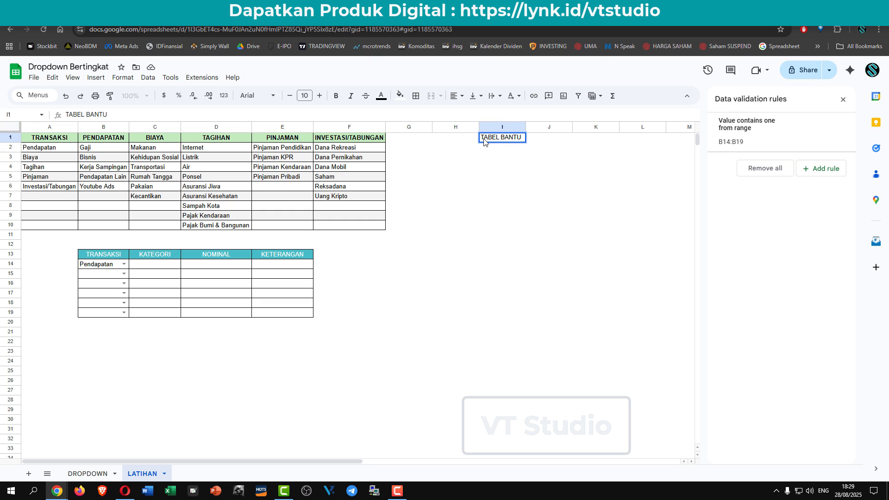
key("Return")
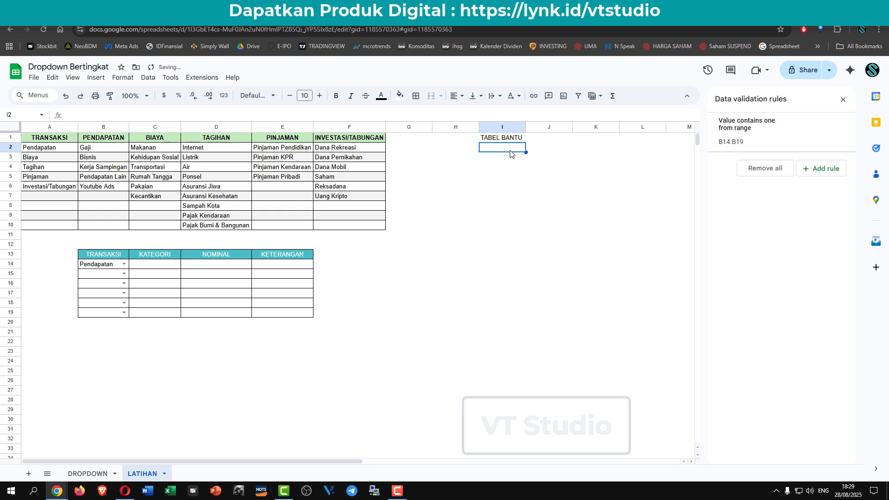
Step: Start a FILTER formula in I2 with the absolute range $B$2:$F$10 as its first argument
type("=")
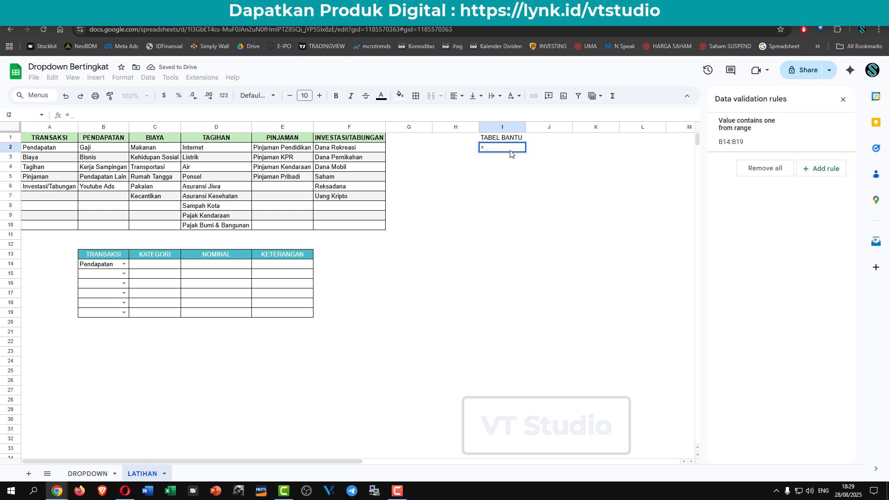
type("FIL")
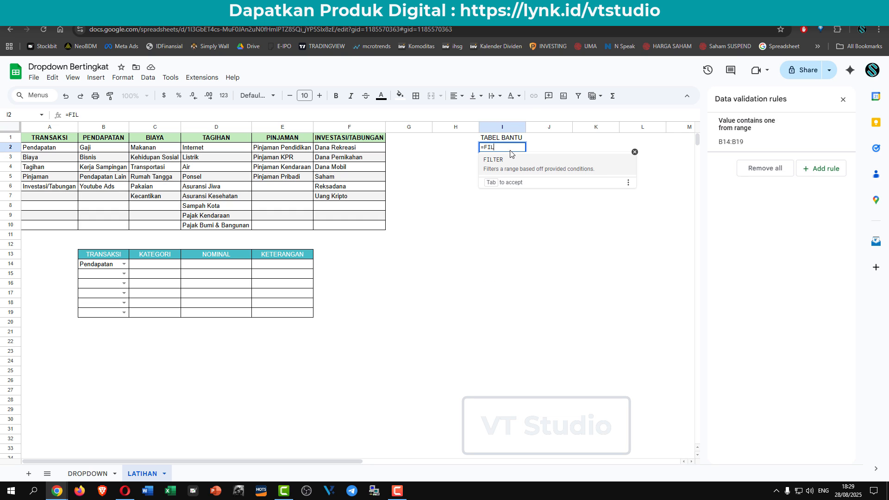
left_click(514, 170)
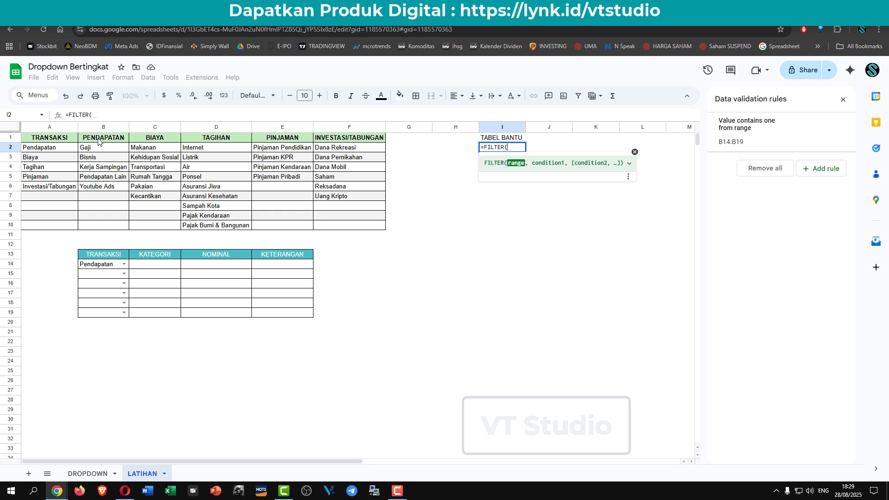
left_click_drag(98, 141, 345, 227)
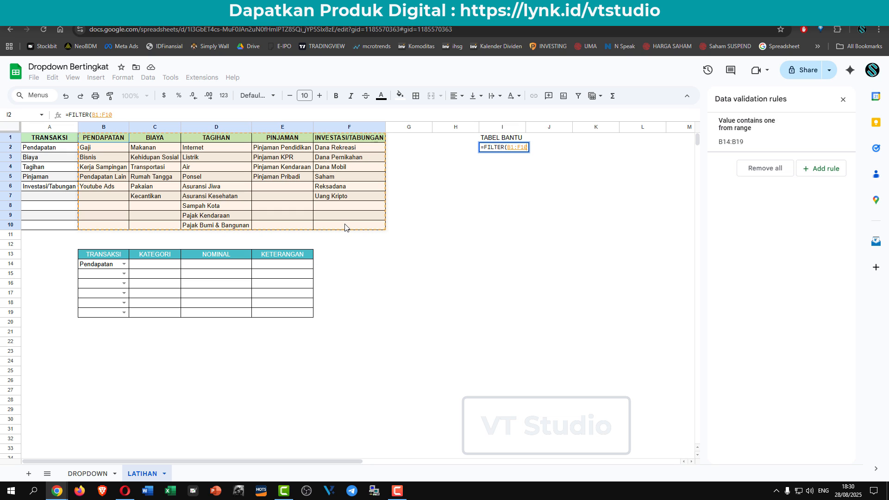
left_click_drag(112, 145, 360, 224)
key("F4")
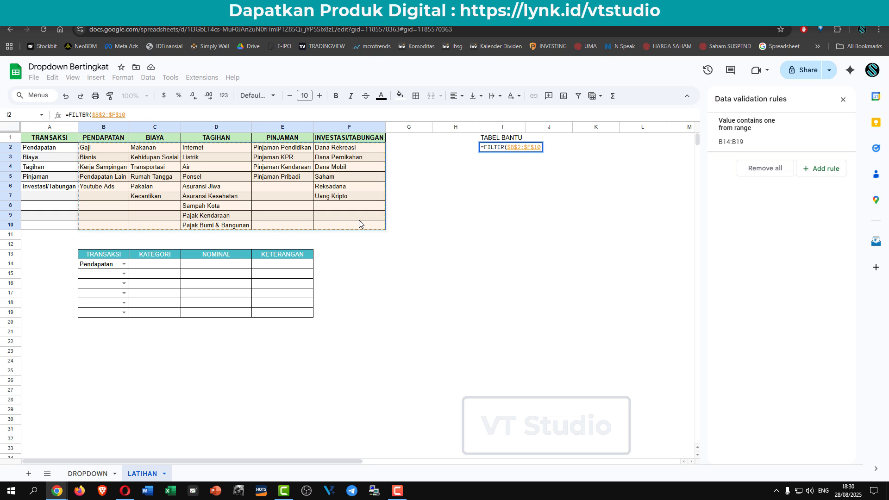
type(",")
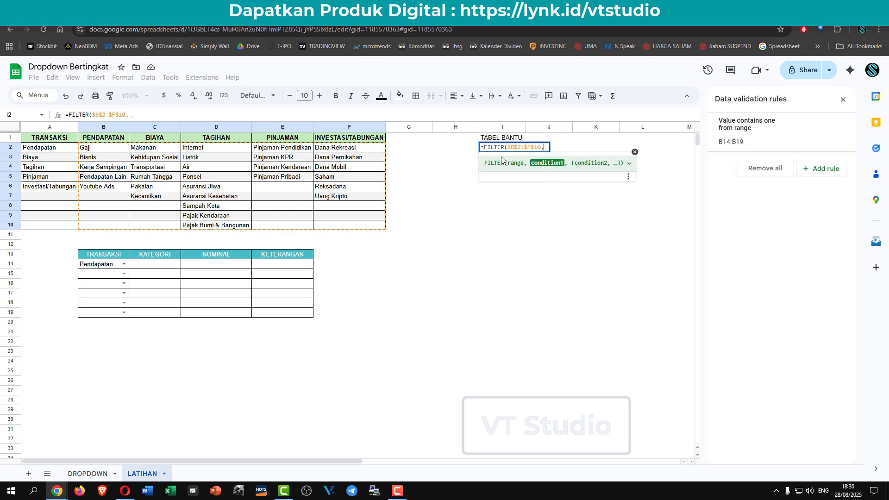
Step: Complete the FILTER formula in I2 with the condition $B$1:$F$1=B14
left_click_drag(108, 140, 357, 139)
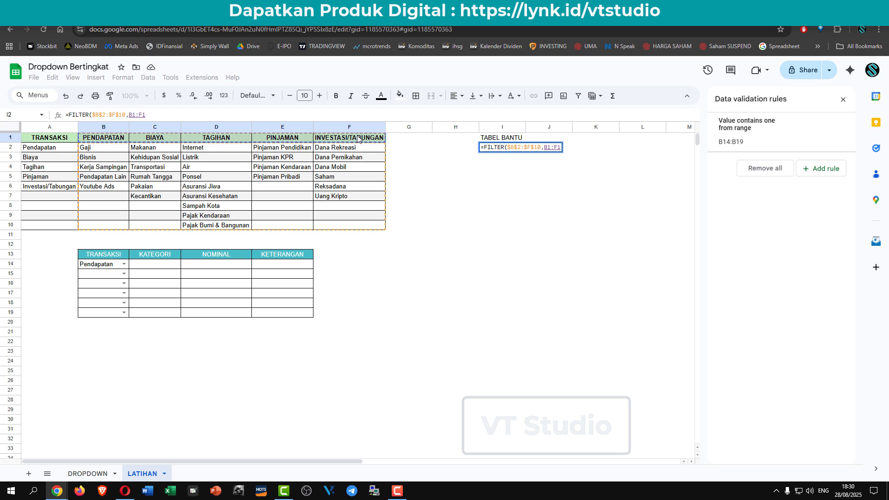
key("F4")
type("=")
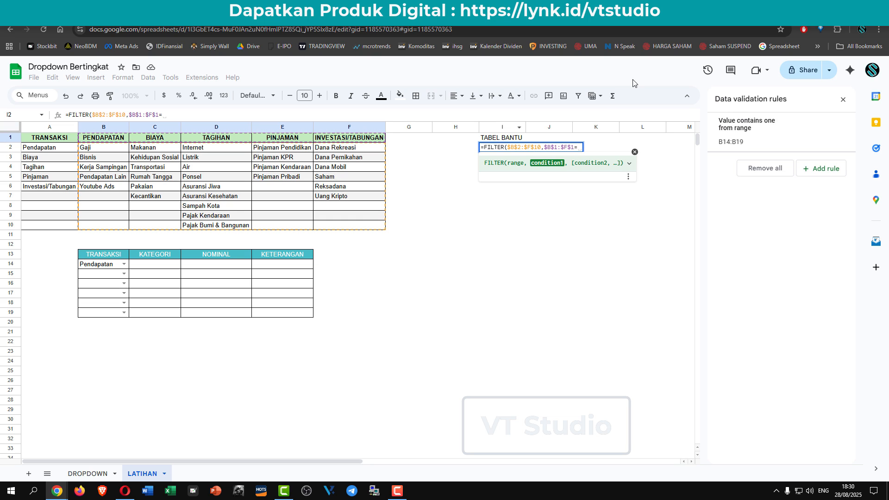
left_click(94, 269)
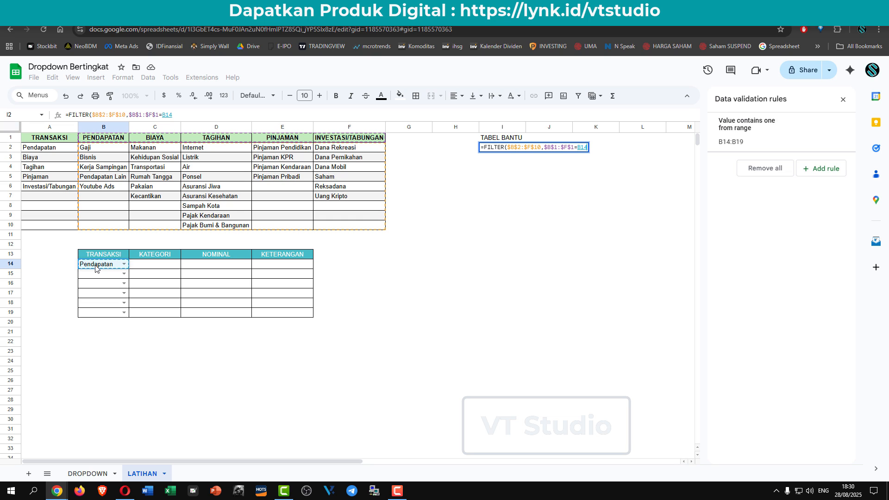
type(")")
key("Return")
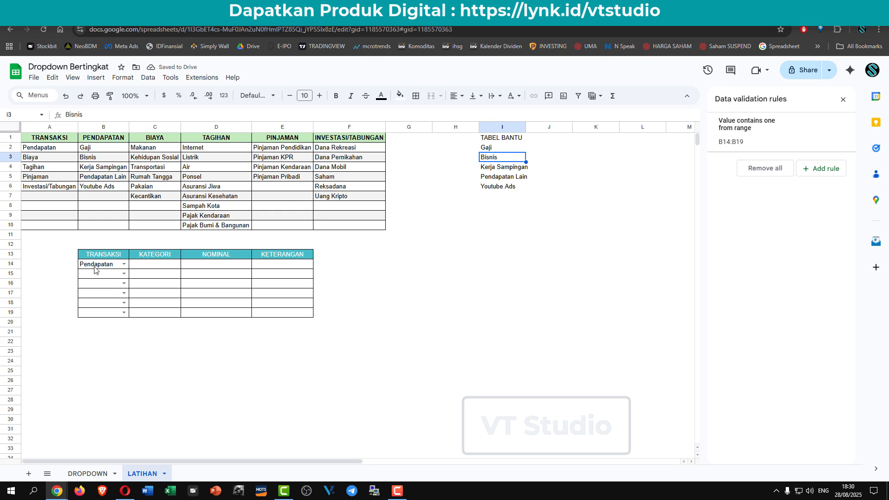
Step: Wrap the FILTER formula in I2 in TRANSPOSE so the categories spread across the row
left_click(497, 149)
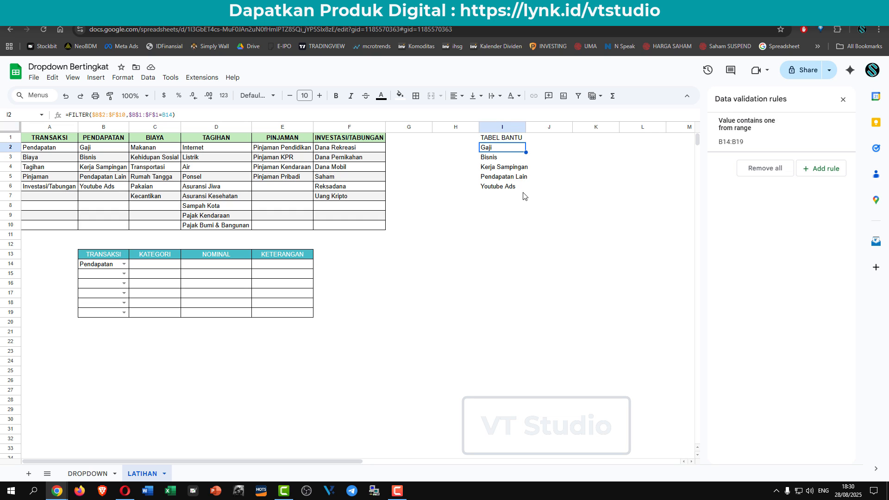
double_click(498, 149)
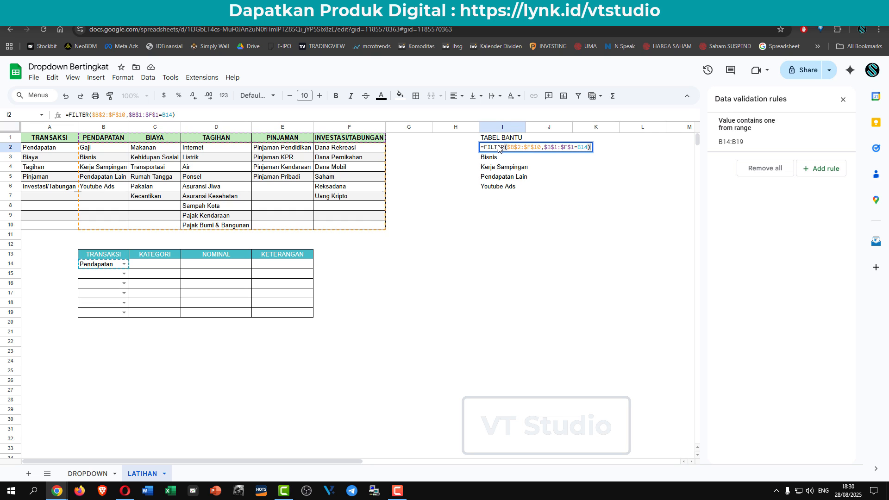
key("Return")
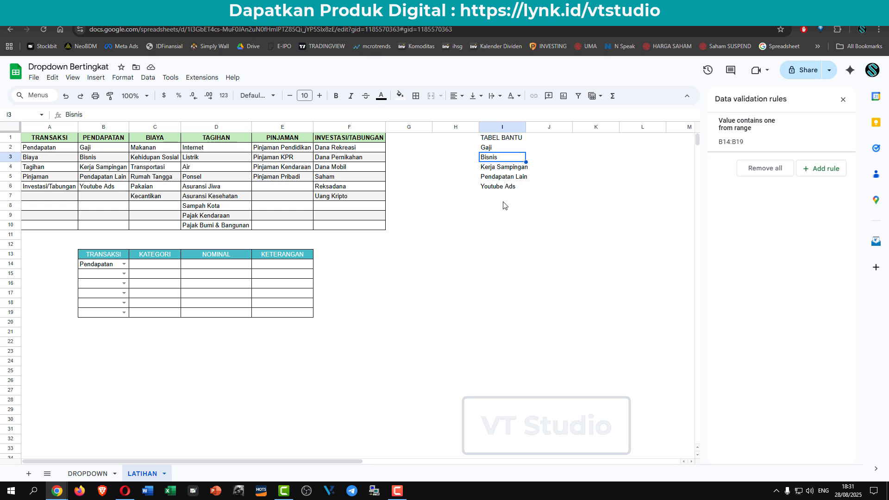
left_click(503, 149)
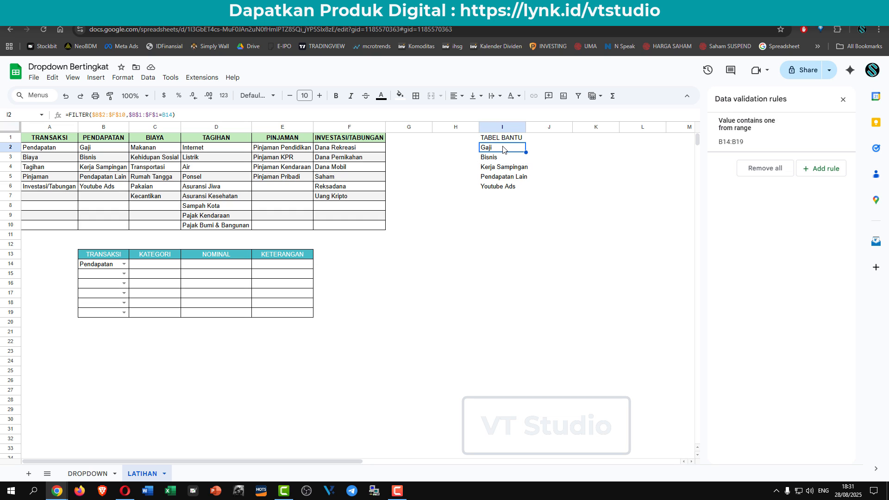
double_click(499, 149)
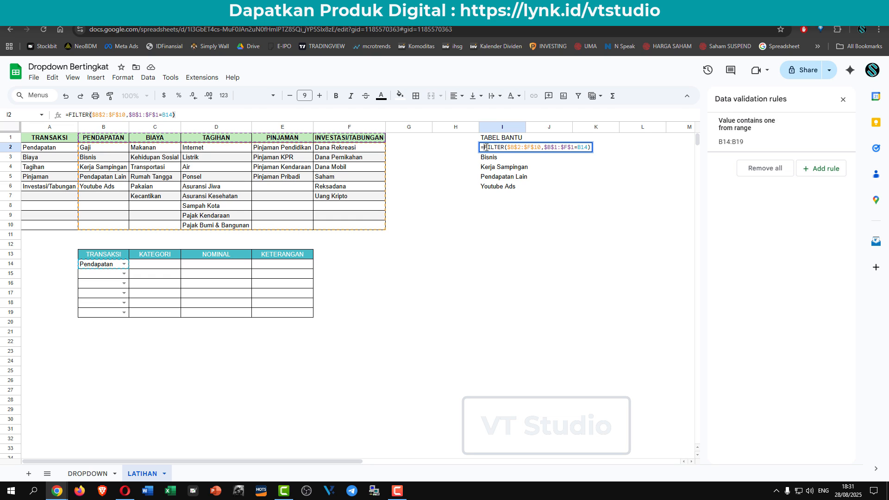
type("(")
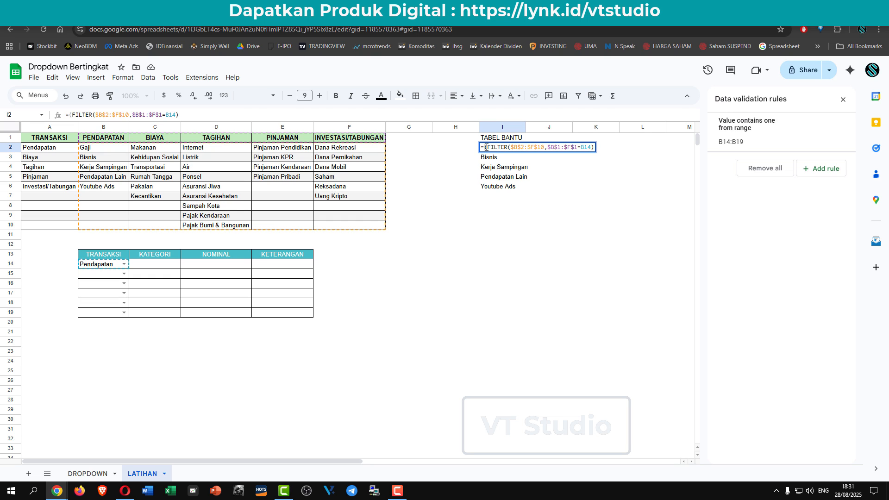
type("TRA")
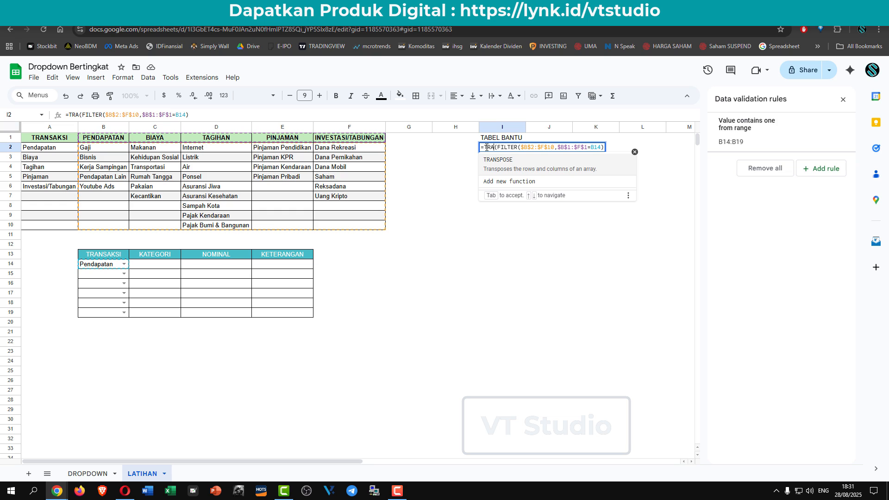
key("Tab")
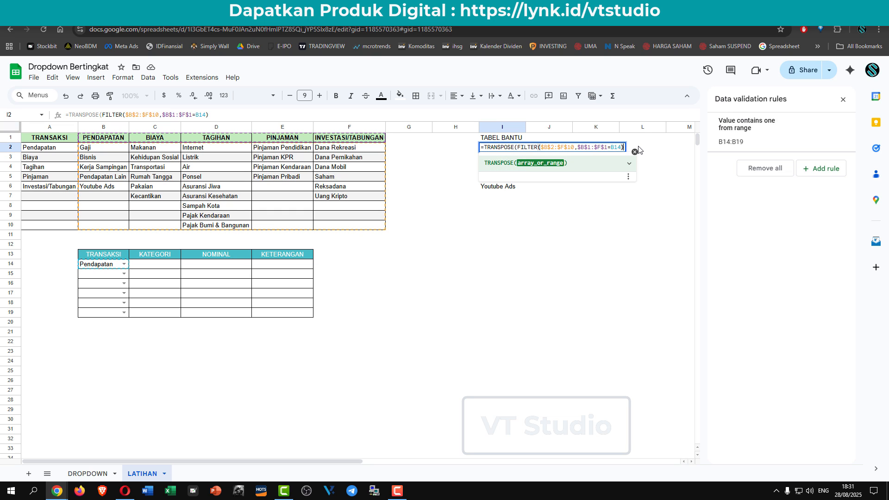
type(")")
key("Return")
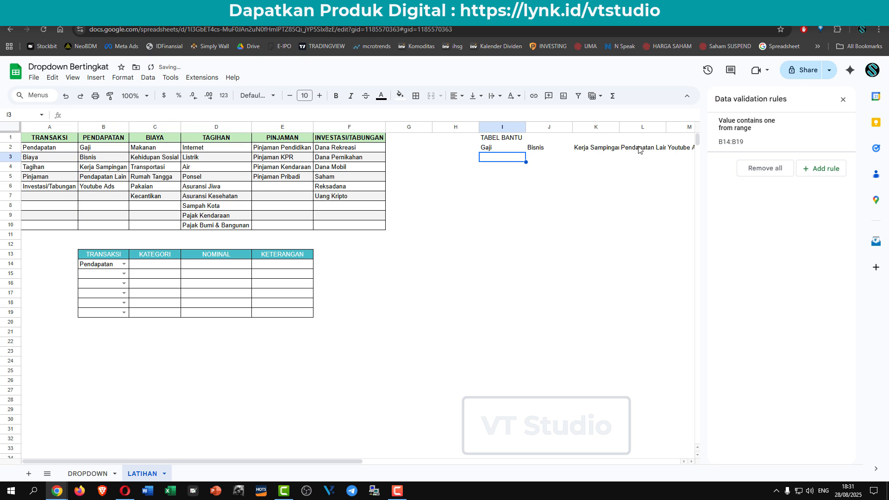
left_click_drag(346, 461, 459, 446)
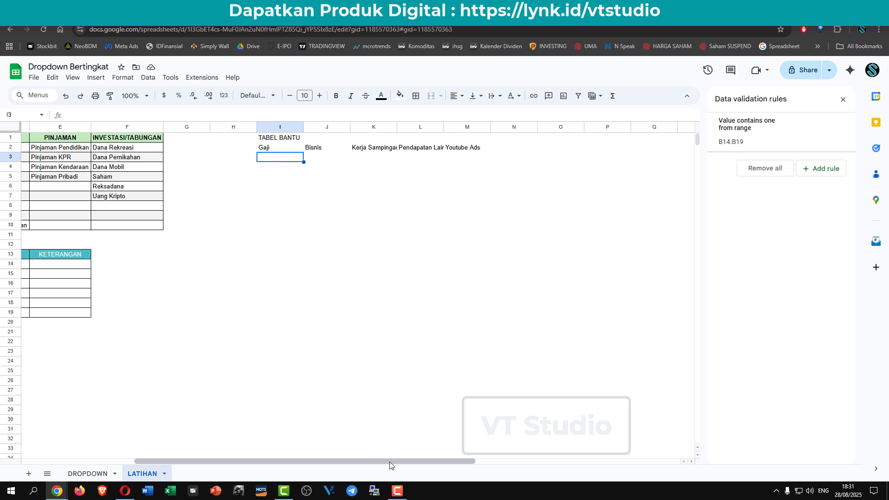
left_click_drag(389, 462, 259, 451)
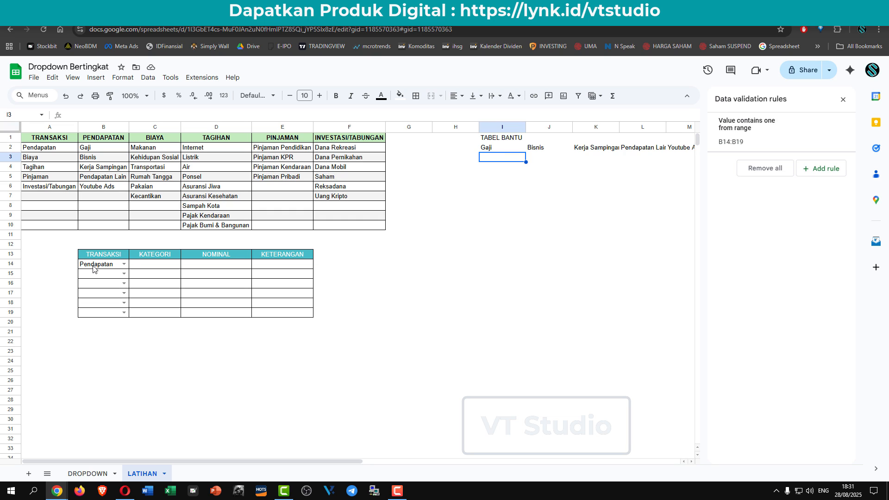
left_click_drag(93, 267, 97, 318)
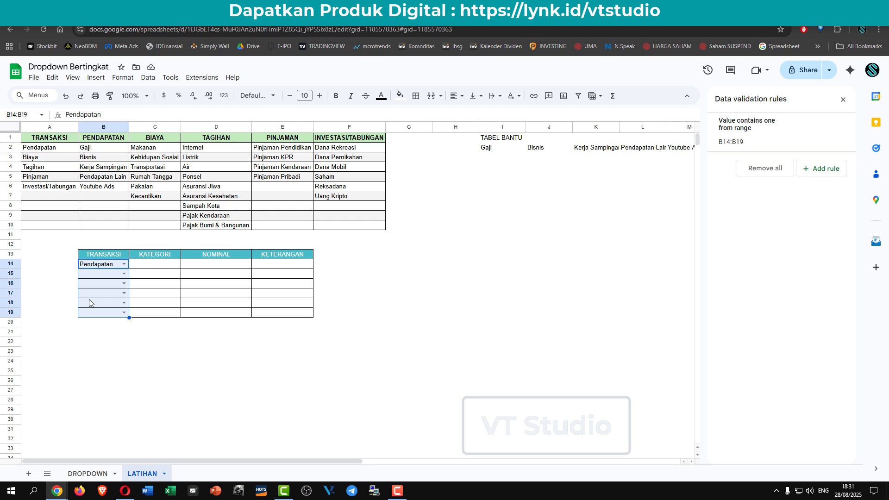
Step: Clear the TRANSAKSI choice in B14 to test how the helper formula in I2 reacts to an empty cell
left_click(425, 283)
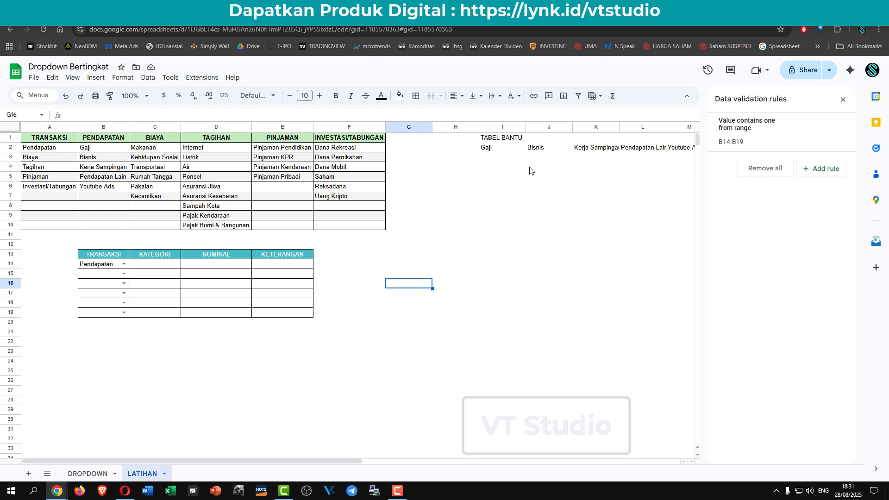
left_click(490, 149)
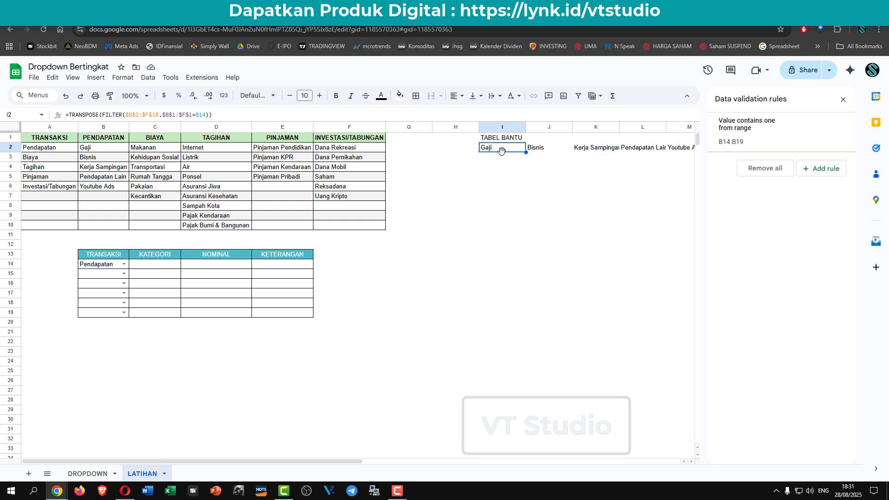
left_click(88, 265)
key("Delete")
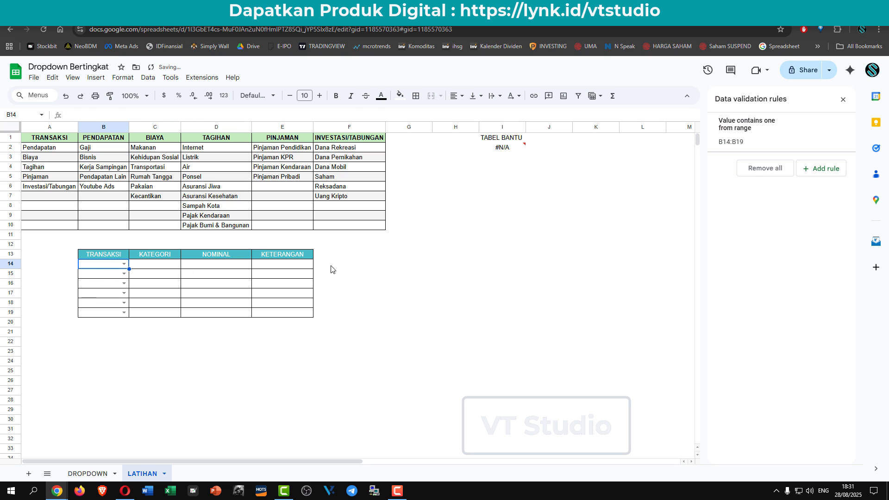
left_click(500, 148)
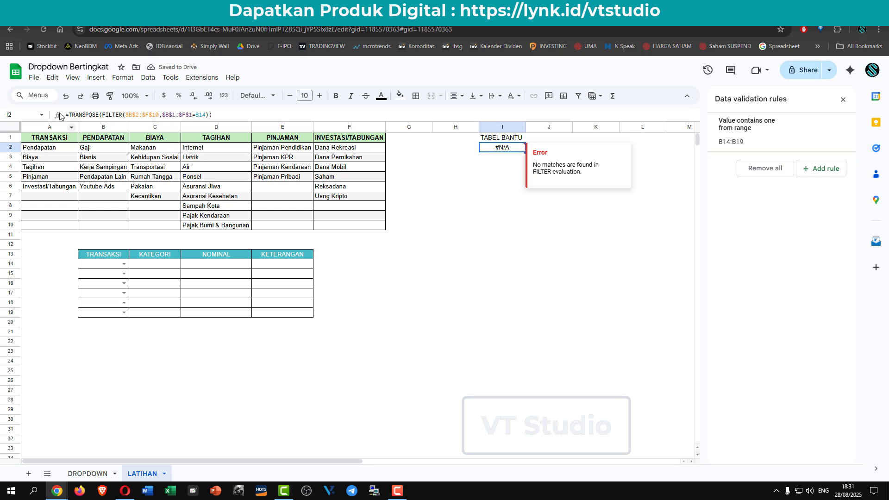
Step: Wrap the existing TRANSPOSE(FILTER(...)) expression in I2 in IFERROR as its value argument
double_click(486, 148)
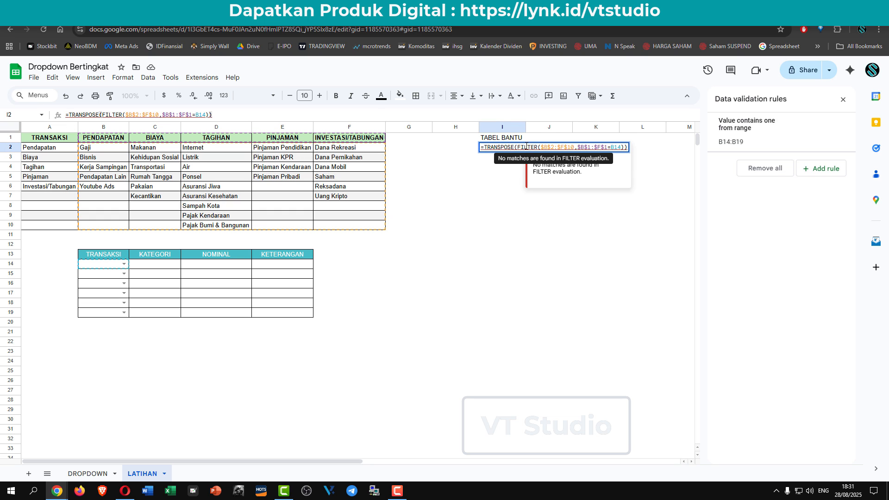
type("(")
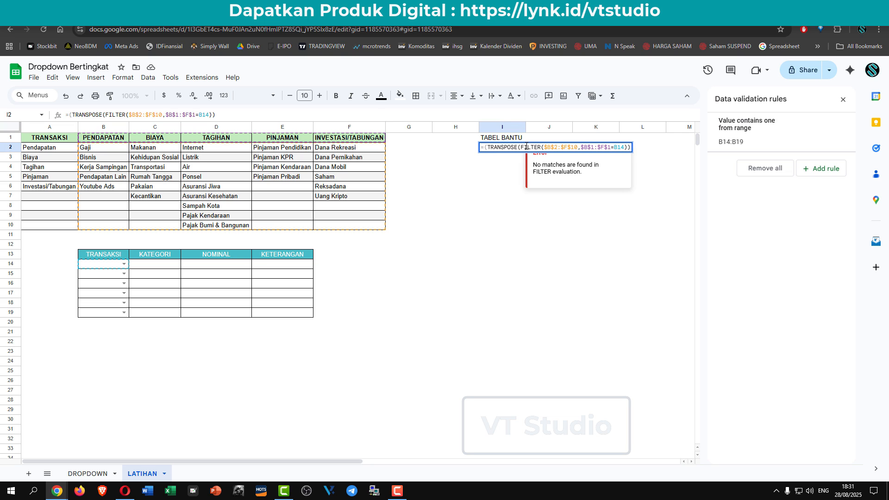
type("IF")
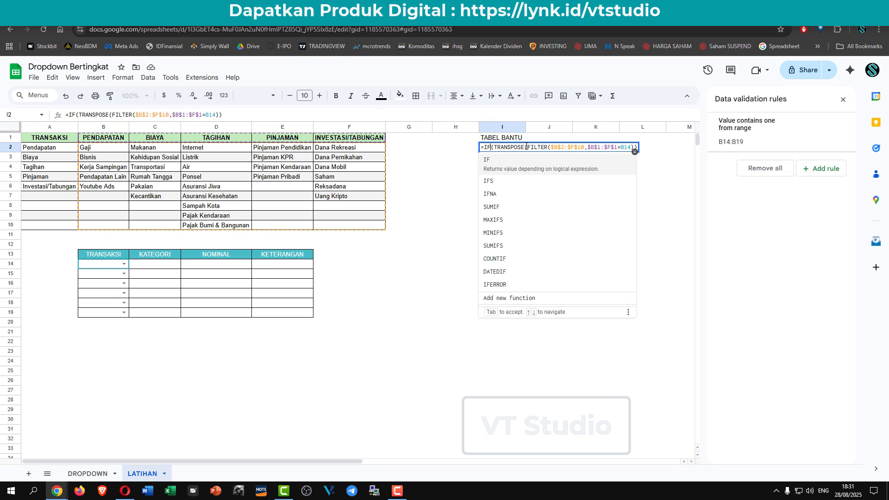
type("E")
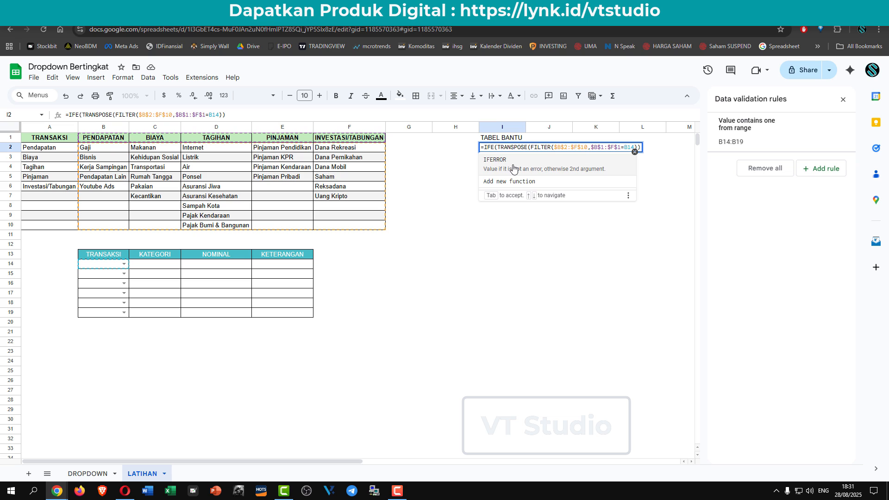
key("Tab")
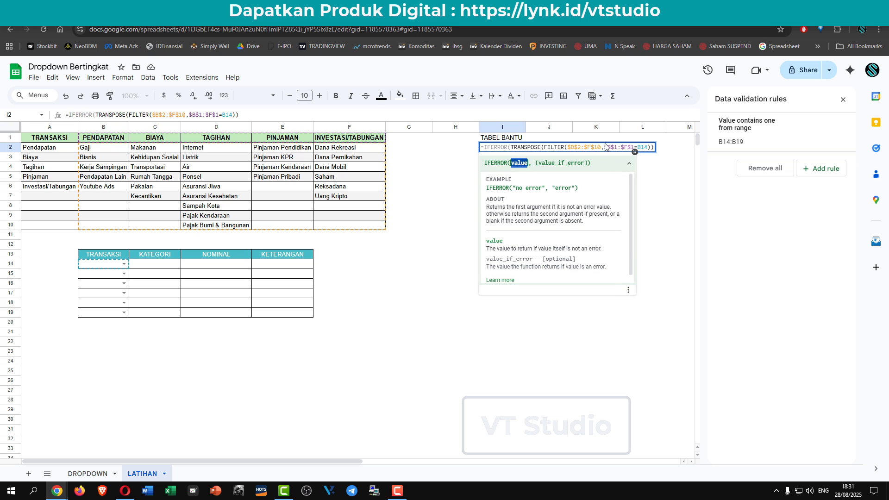
left_click(637, 147)
left_click(652, 147)
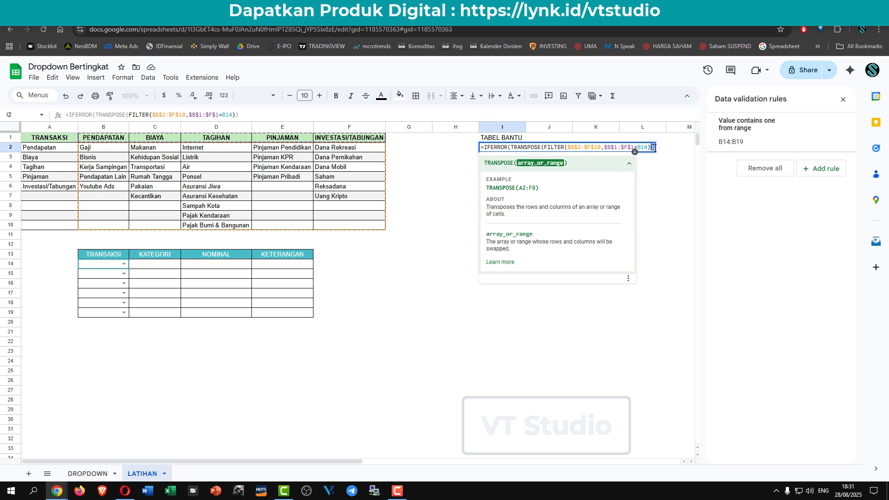
type(")")
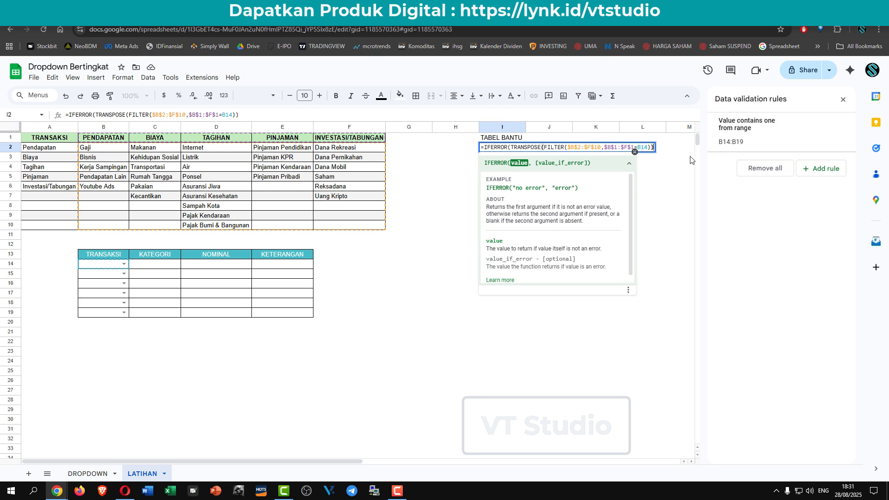
type(";")
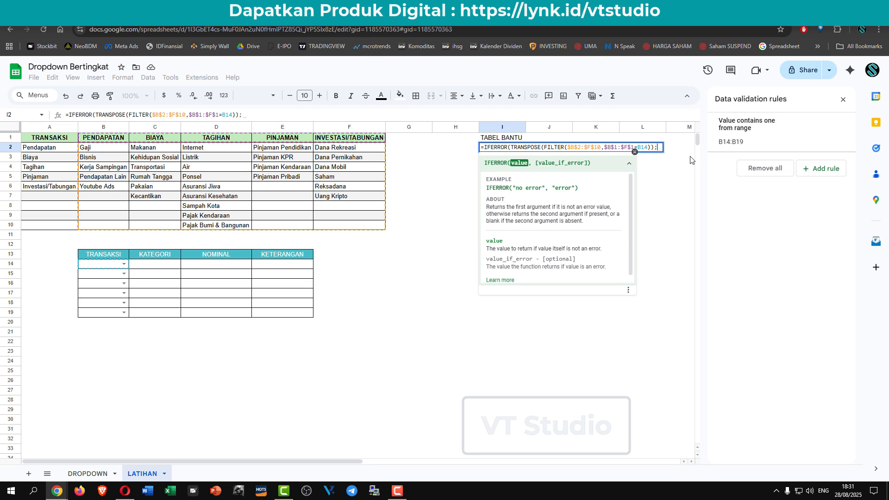
key("BackSpace")
key("BackSpace")
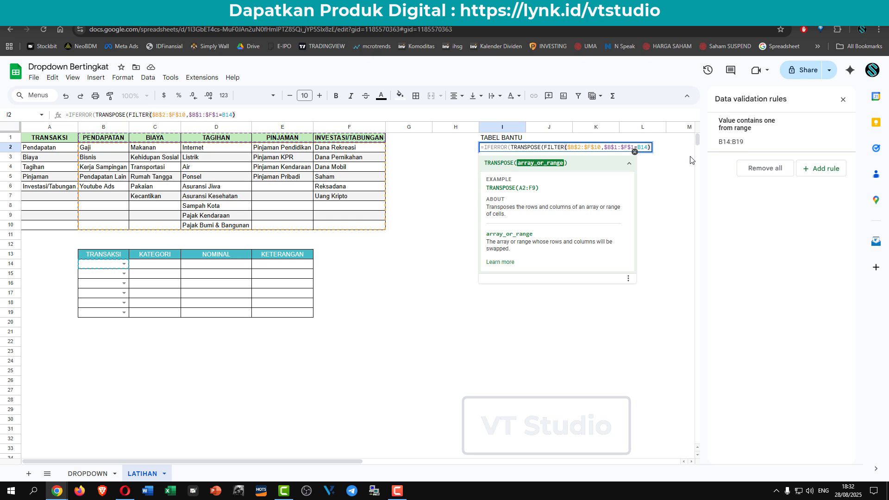
type(";")
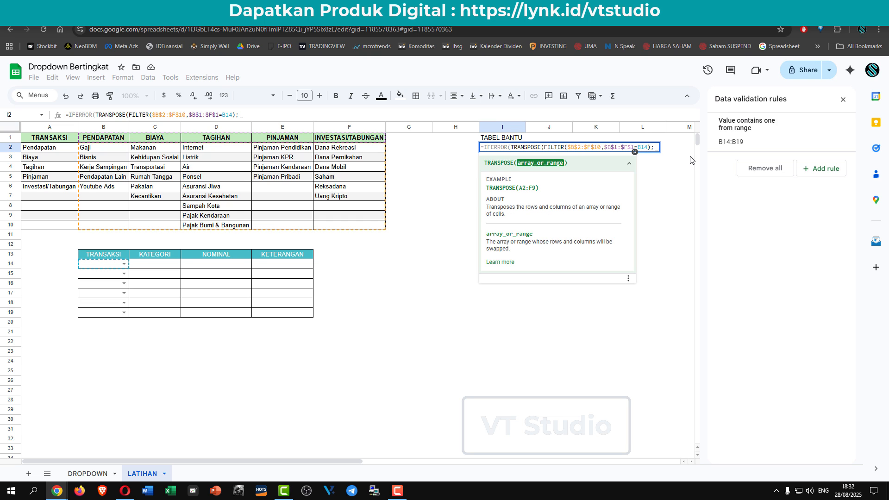
key("BackSpace")
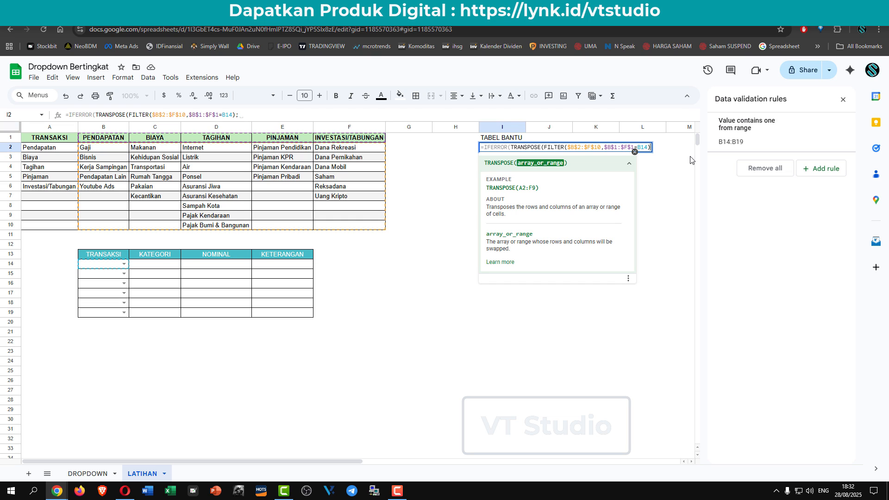
type(")")
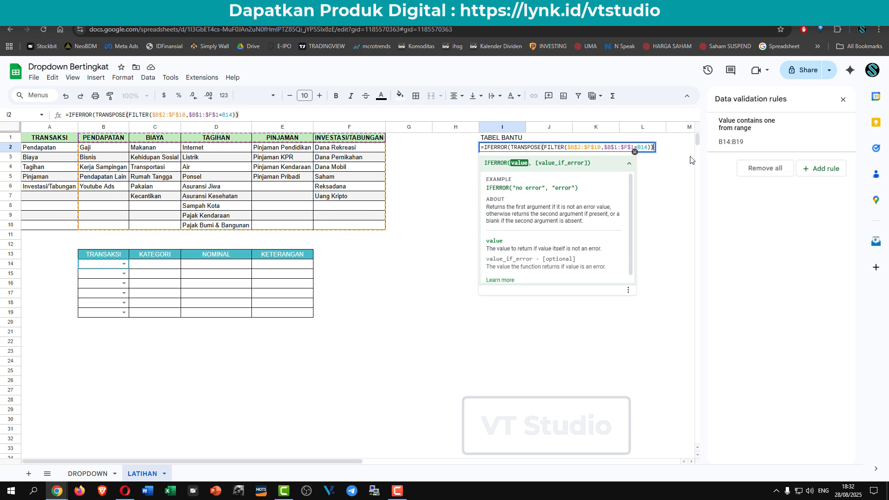
Step: Complete the IFERROR formula in I2 with an empty string "" as the value returned on error
type(",")
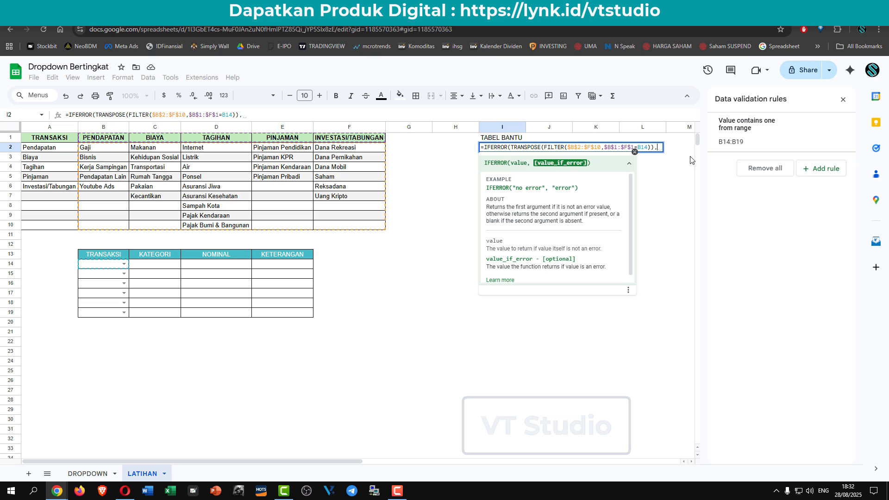
type("\"\"")
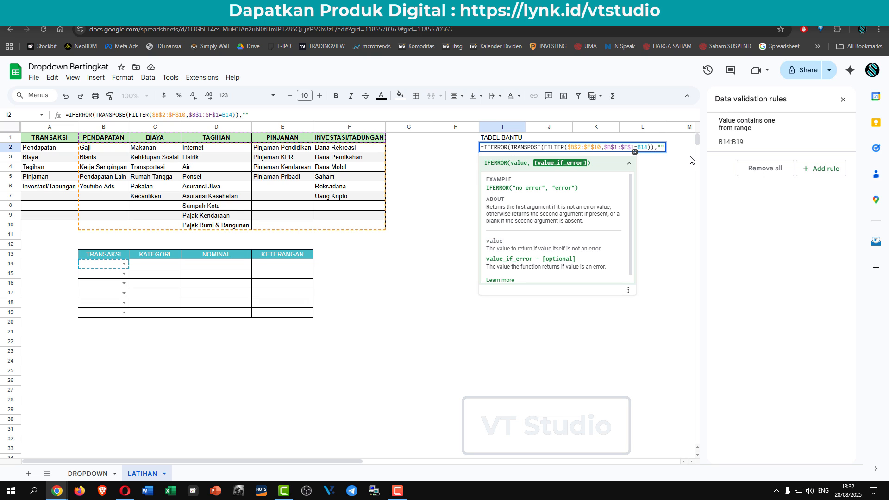
type(")")
key("Return")
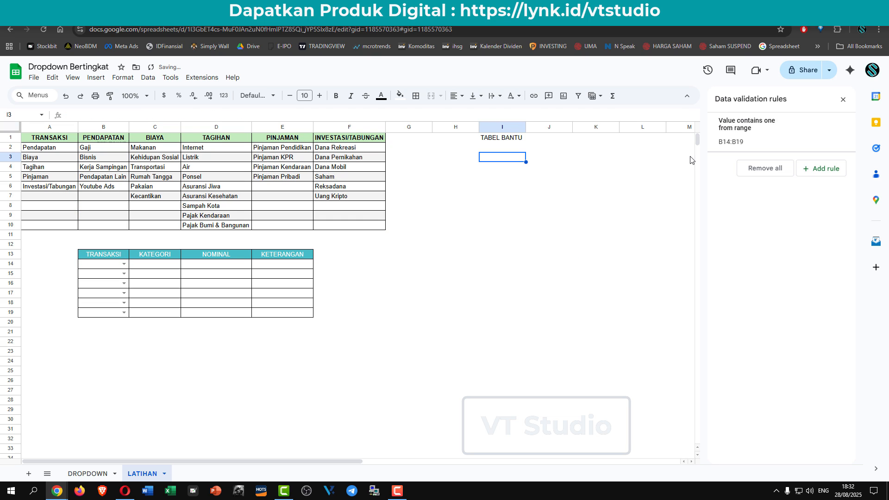
Step: Copy the helper formula from I2 down to I10
left_click(491, 149)
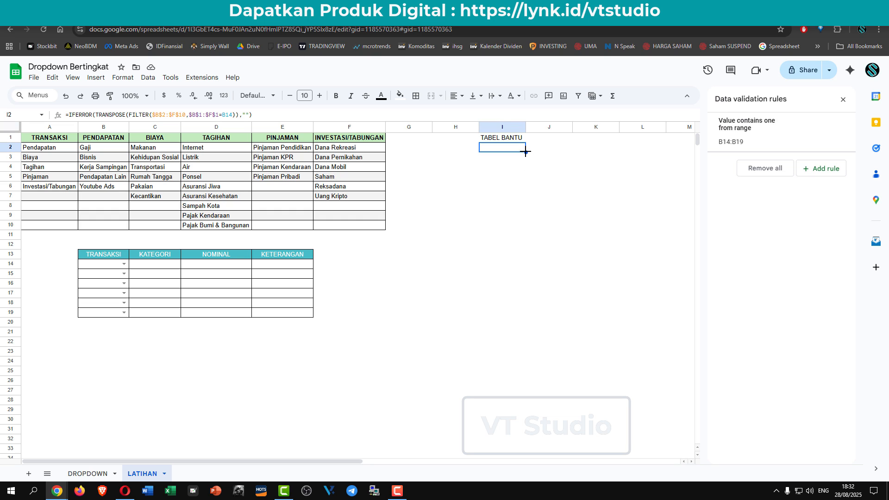
left_click_drag(525, 152, 517, 230)
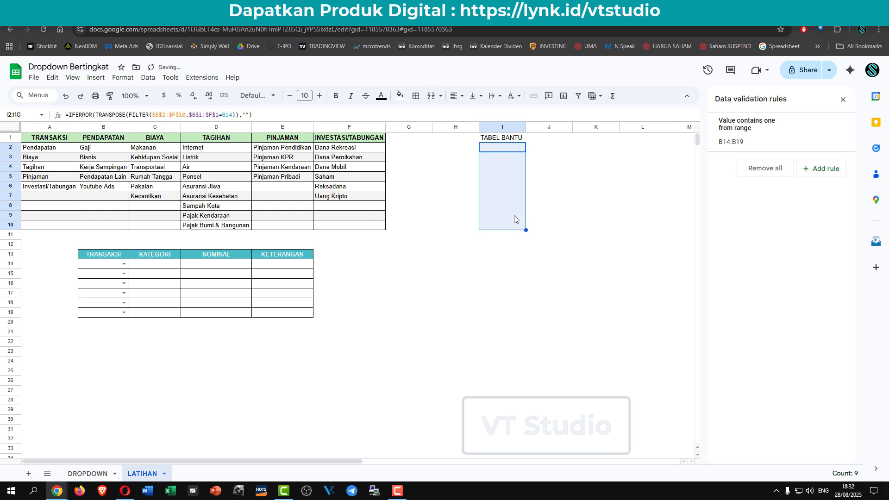
left_click(582, 197)
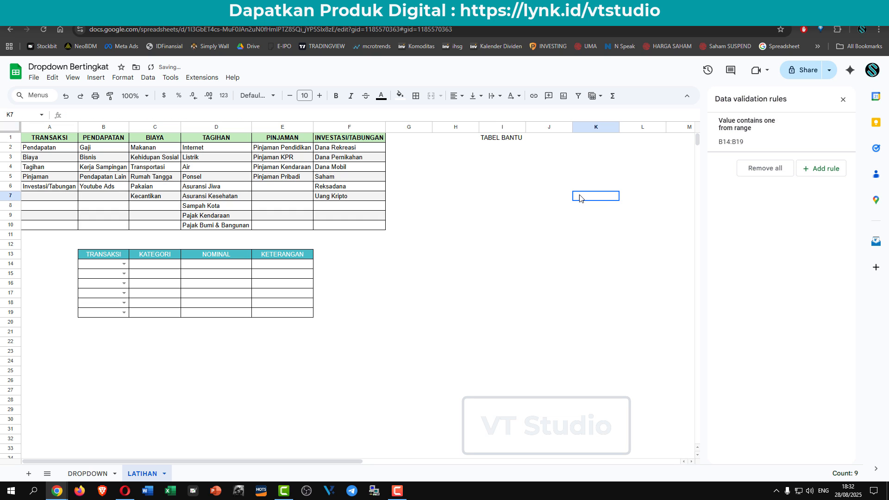
Step: Test the helper rows by choosing Biaya in B15 and Pendapatan in B14, and clear both cells
left_click(123, 274)
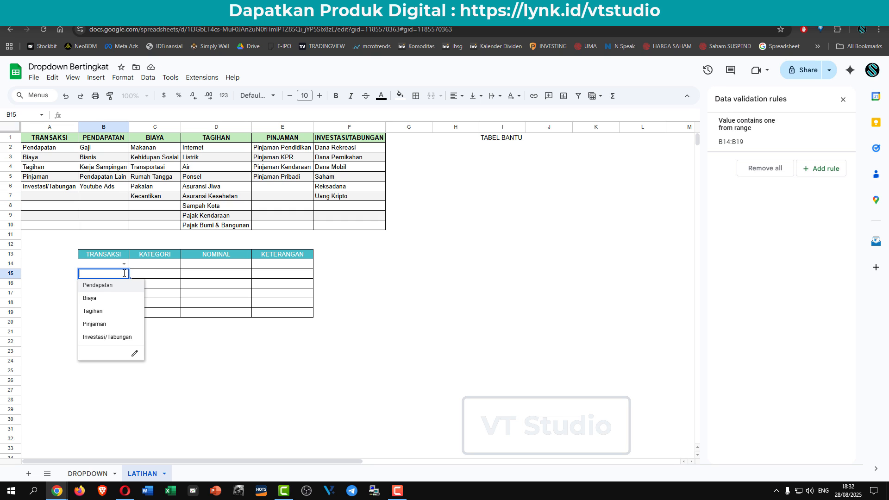
left_click(99, 299)
left_click(504, 160)
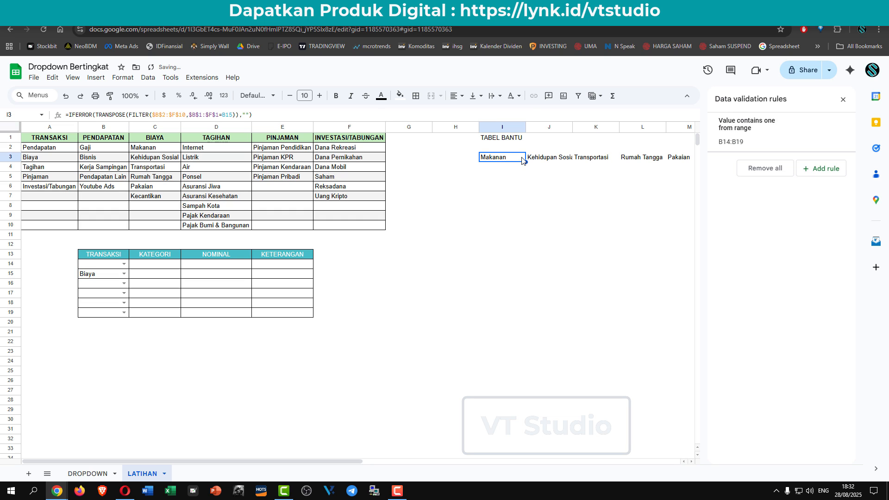
left_click(111, 267)
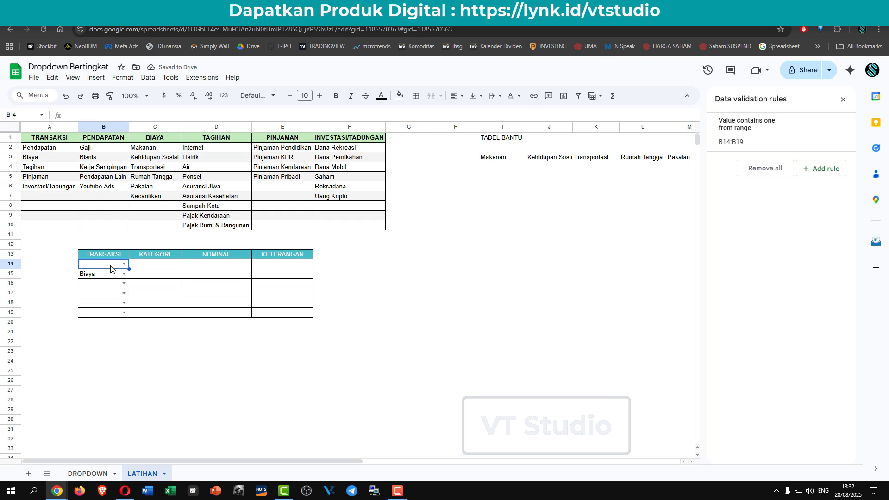
left_click(111, 267)
left_click(111, 280)
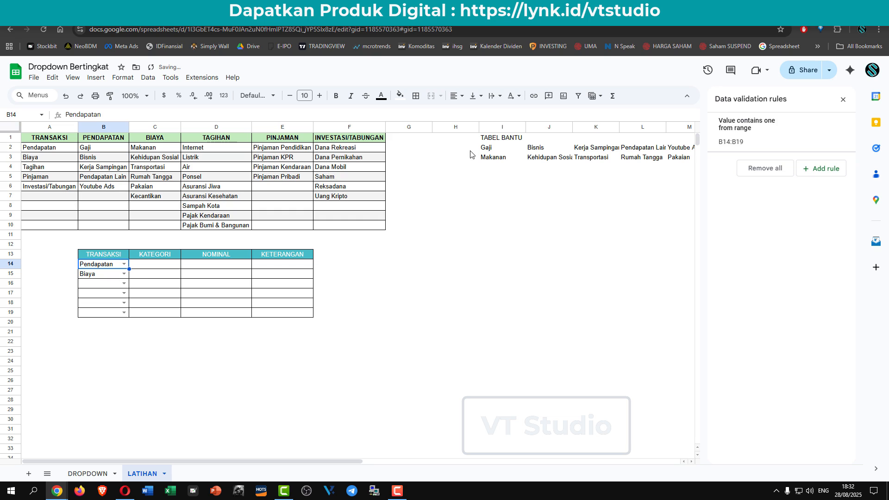
left_click(102, 274, "shift")
key("Delete")
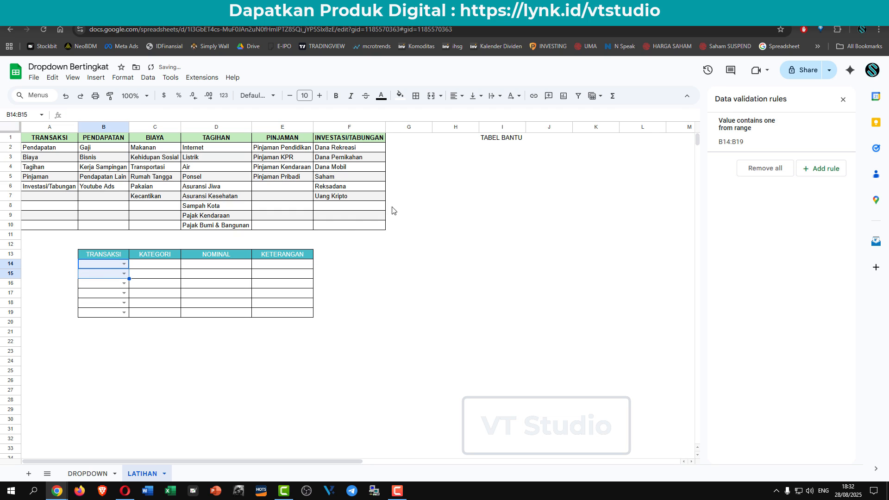
Step: Choose Pendapatan as the TRANSAKSI in B14
left_click(123, 264)
left_click(104, 276)
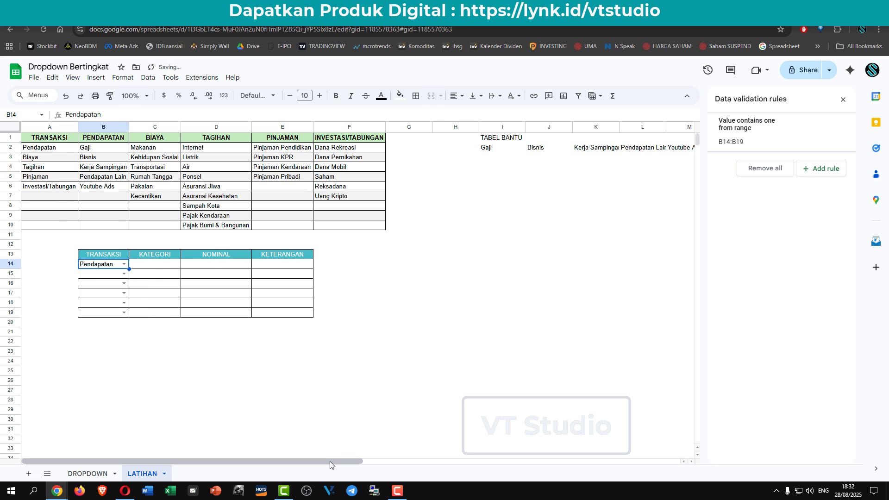
left_click_drag(330, 461, 315, 449)
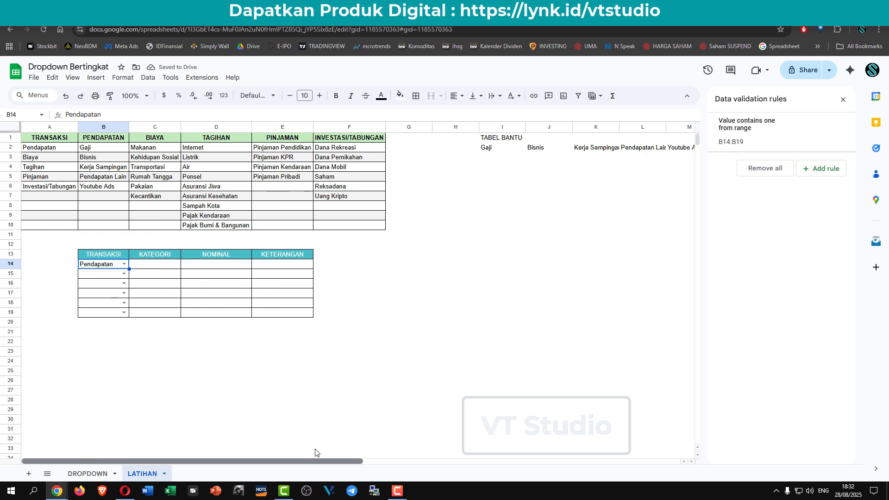
Step: Insert a dropdown in the KATEGORI cell C14 with the criterion Dropdown (from a range)
left_click(158, 266)
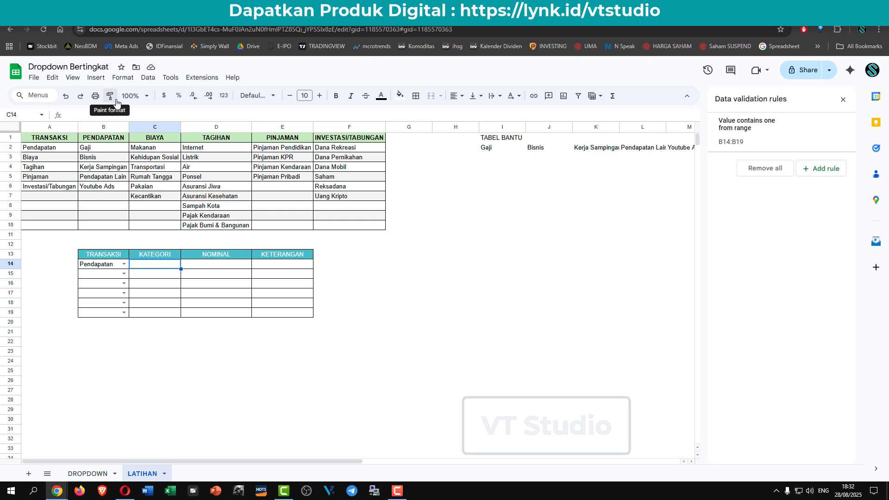
left_click(95, 78)
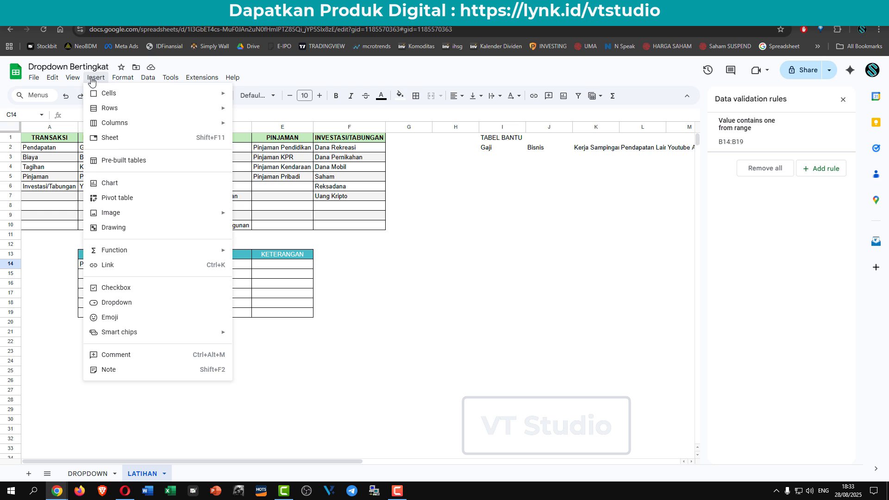
left_click(125, 303)
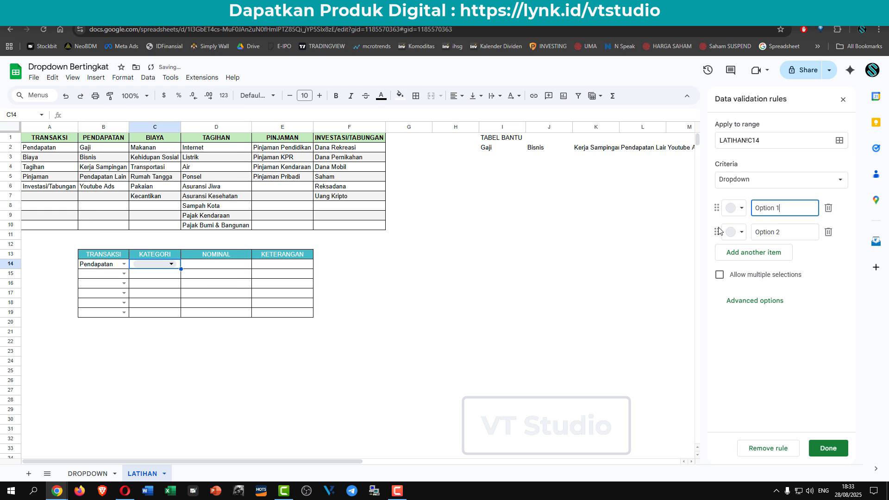
left_click(840, 184)
left_click(798, 195)
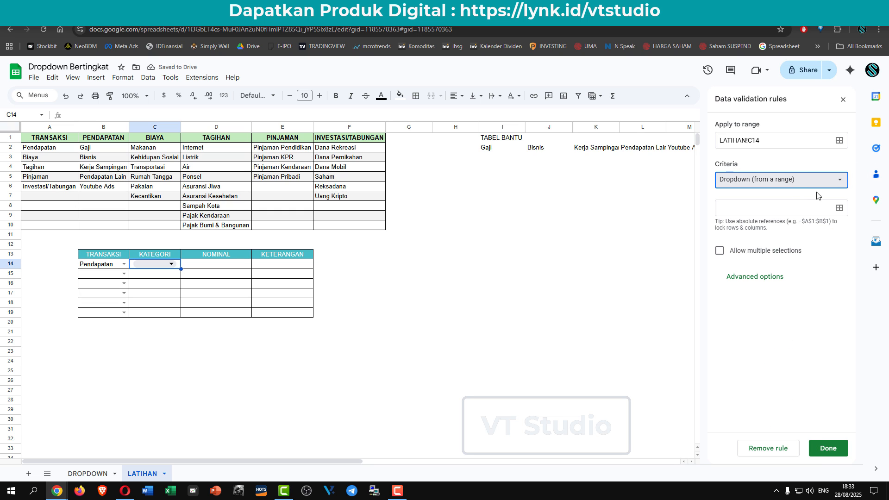
Step: Set the C14 dropdown's source to the helper row I2:Q2 with locked columns, as LATIHAN!$I2:$Q2
left_click(839, 208)
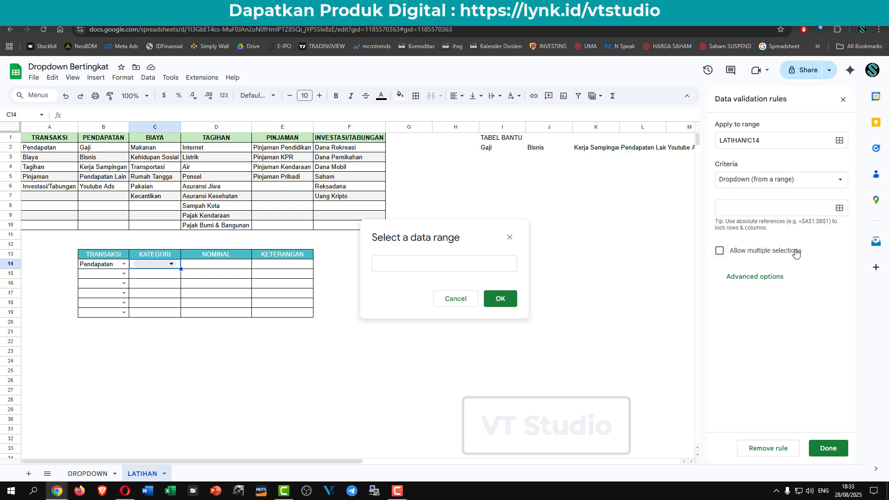
left_click(488, 262)
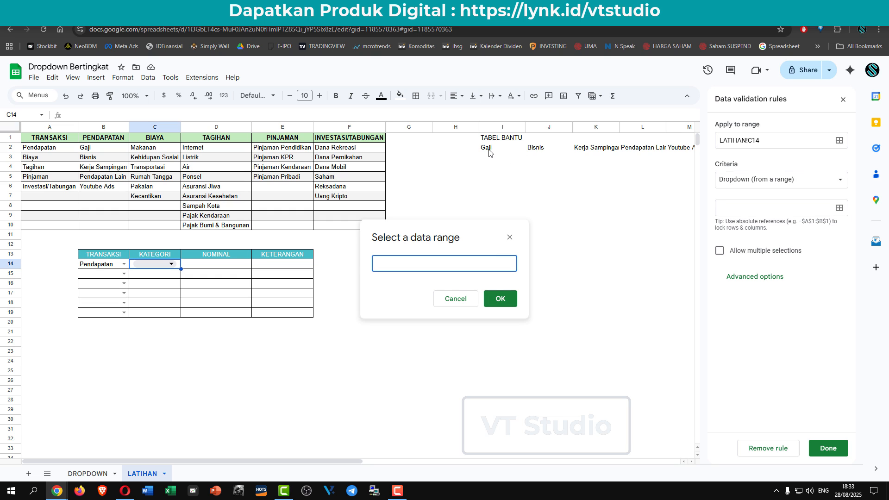
left_click_drag(489, 150, 667, 149)
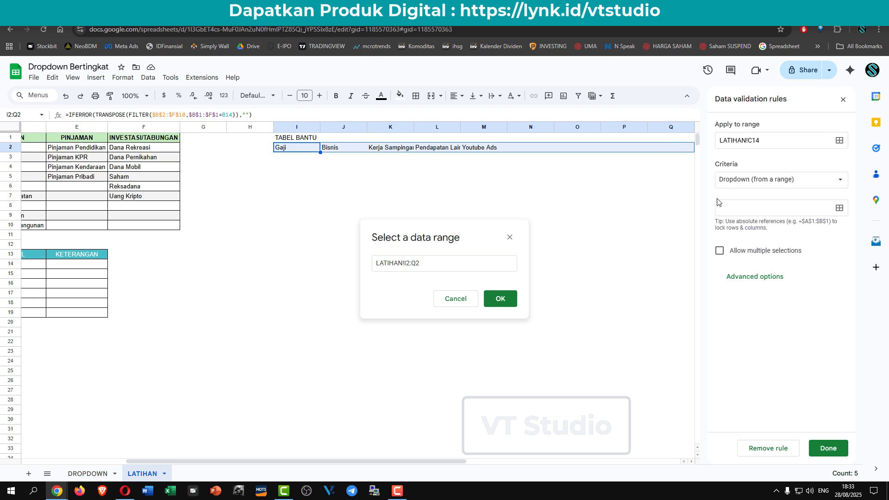
left_click(500, 298)
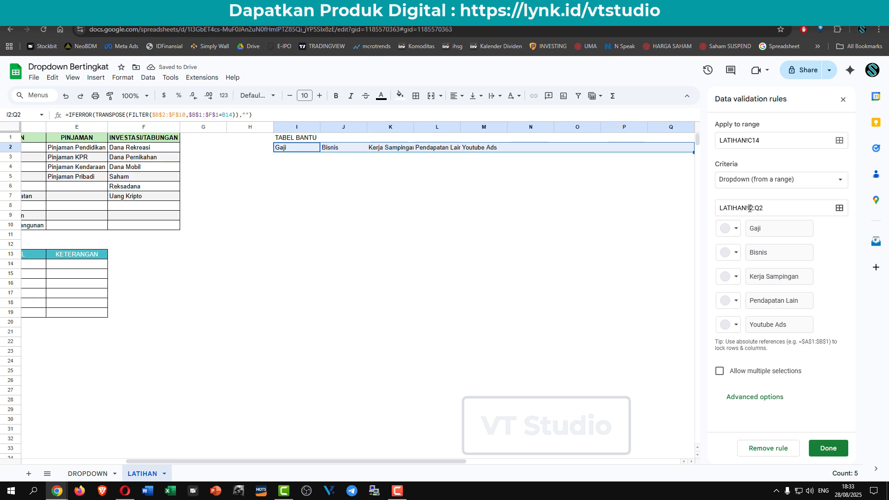
left_click(750, 208)
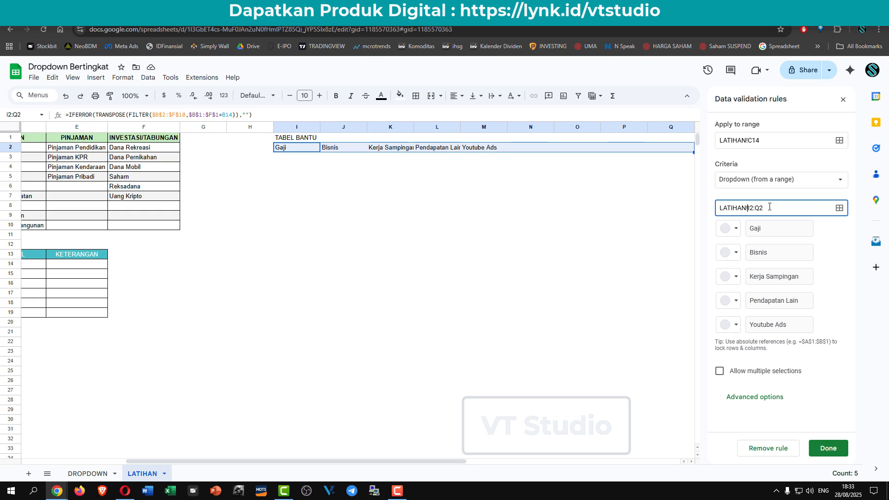
type("$I2:$")
Step: Set the C14 dropdown's display style to Arrow and save the validation rule
left_click(779, 399)
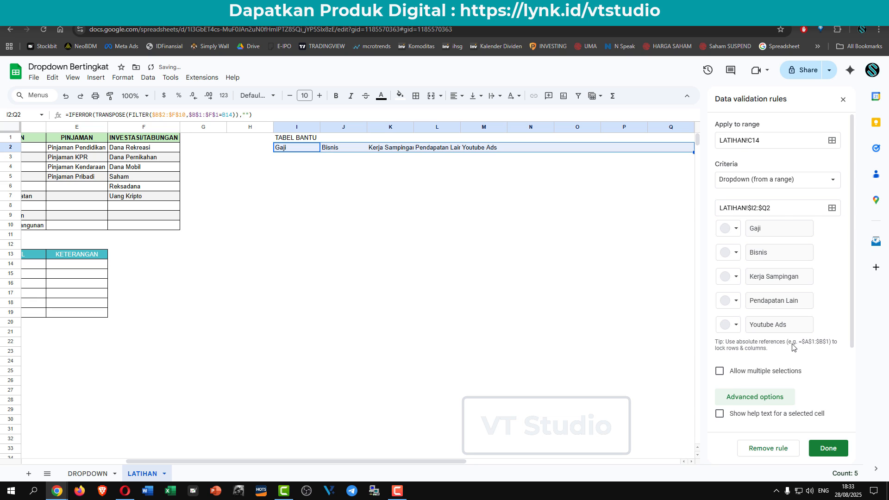
scroll(793, 348, "down", 2)
left_click(742, 407)
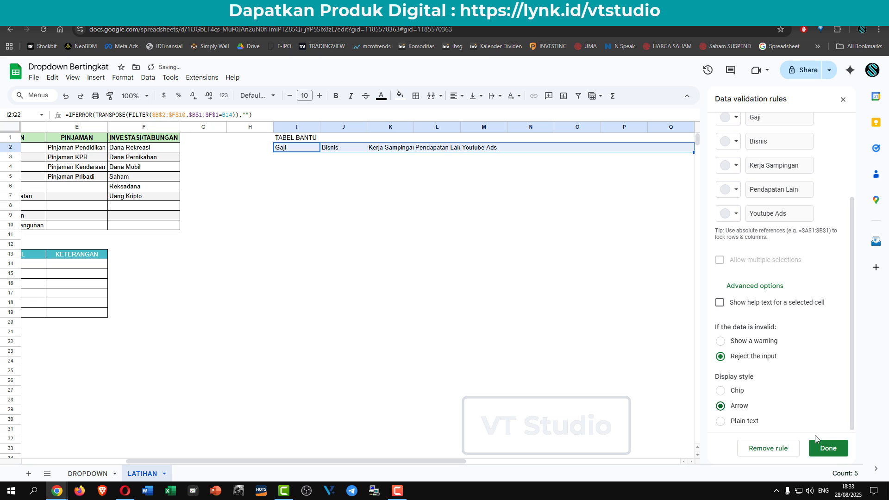
left_click(829, 448)
Step: Copy the KATEGORI dropdown from C14 down to C19
left_click_drag(413, 461, 308, 461)
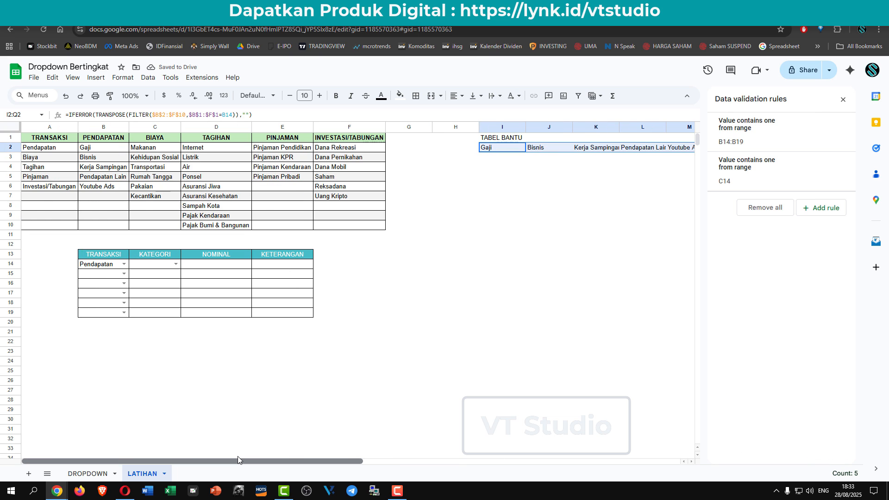
left_click(157, 267)
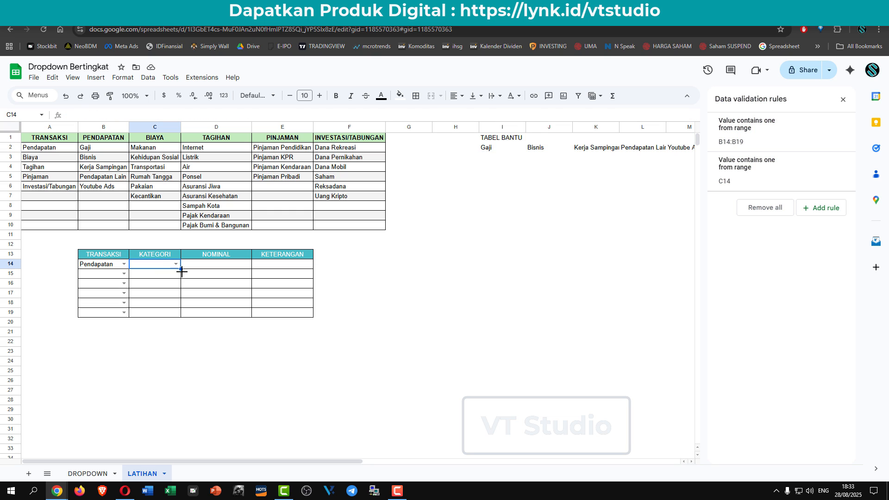
left_click_drag(181, 270, 179, 313)
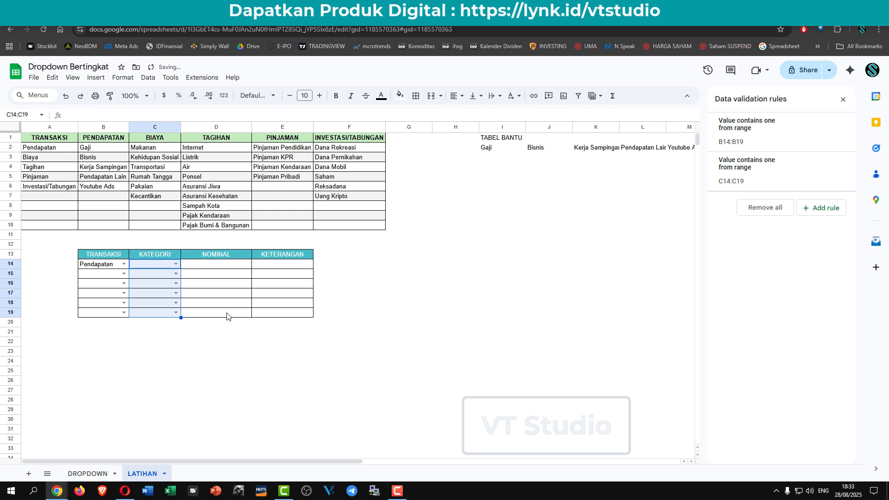
left_click(289, 267)
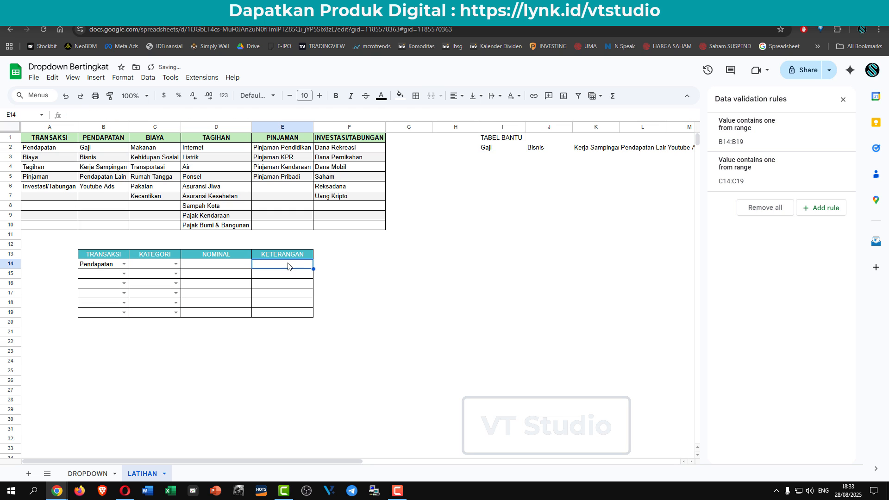
Step: Choose Kerja Sampingan as the KATEGORI in C14
left_click(148, 267)
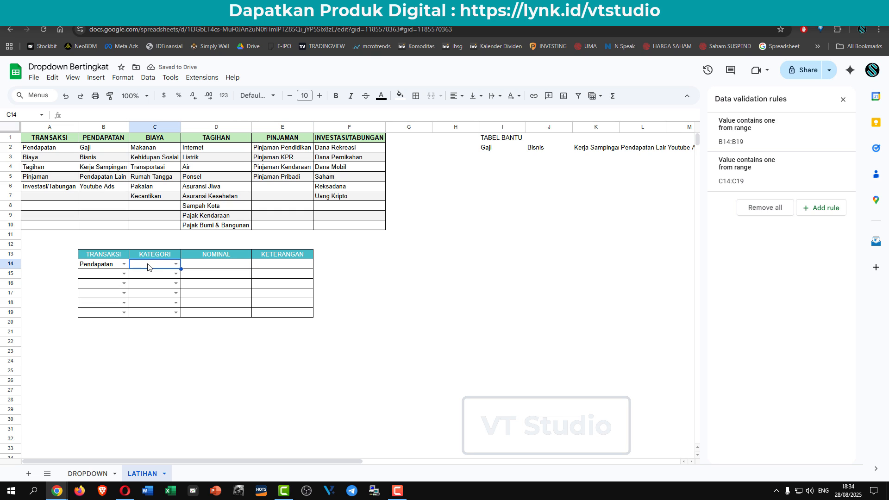
left_click(176, 264)
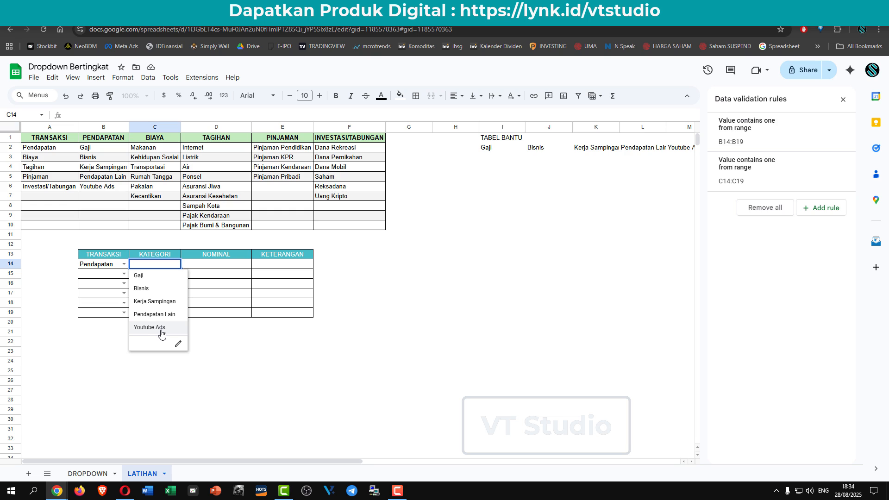
left_click(161, 301)
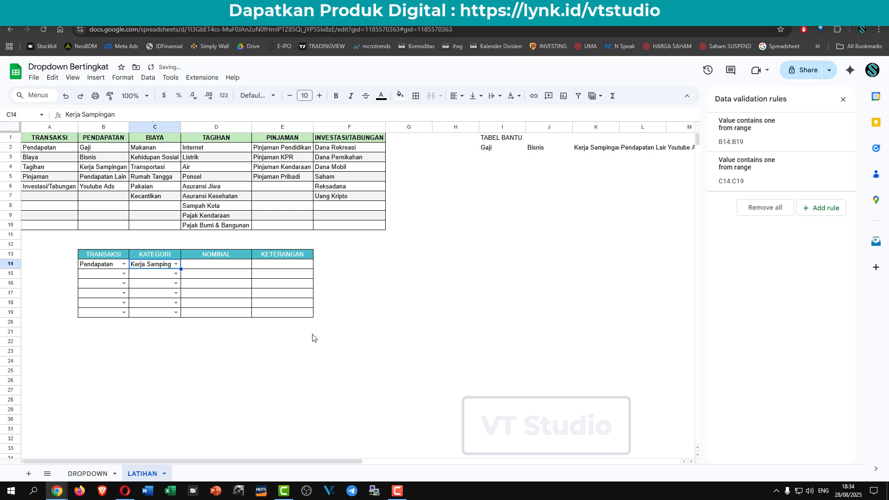
Step: Fill row 15 with the TRANSAKSI Biaya and the KATEGORI Transportasi
left_click(126, 274)
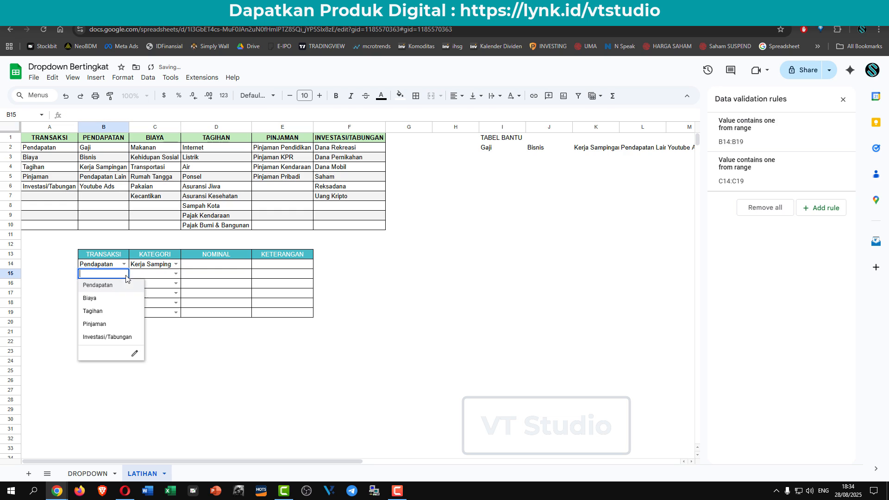
left_click(115, 300)
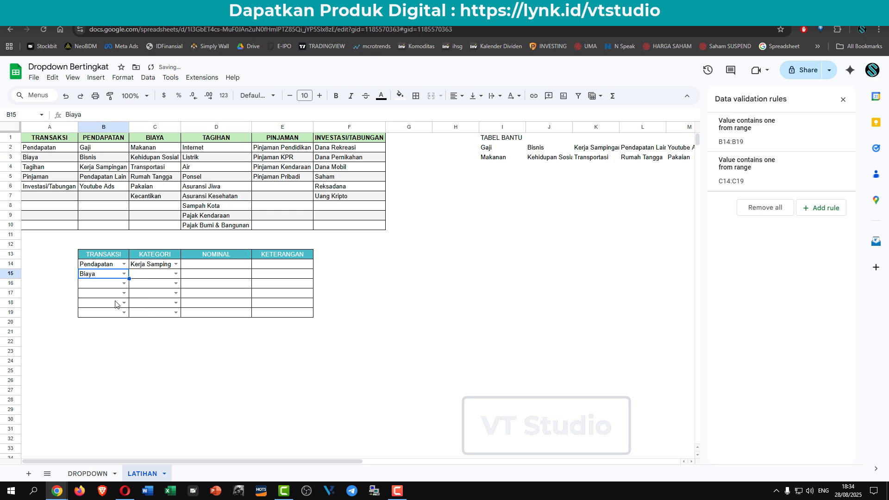
left_click(177, 273)
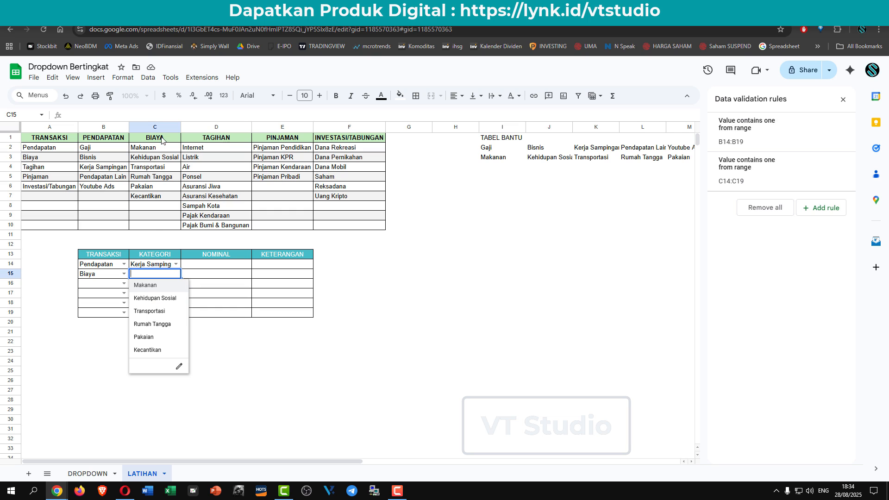
left_click(163, 312)
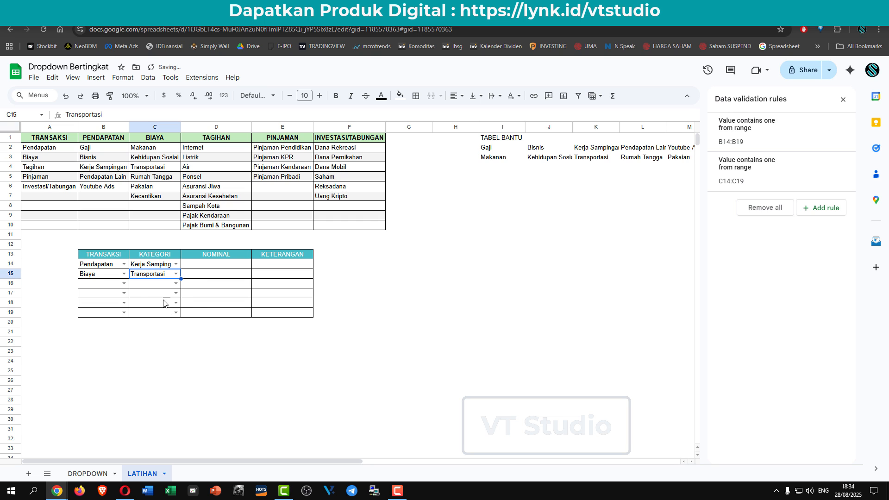
Step: Fill row 16 with the TRANSAKSI Tagihan and the KATEGORI Listrik
left_click(124, 285)
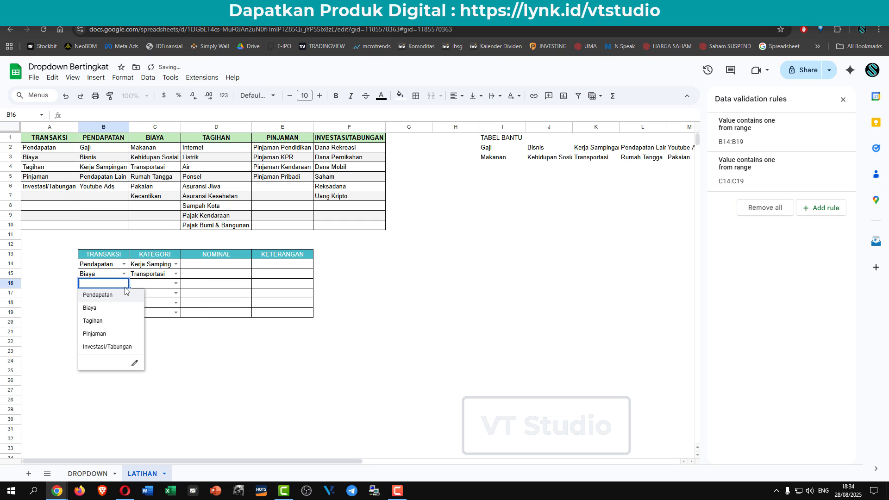
left_click(111, 322)
left_click(177, 284)
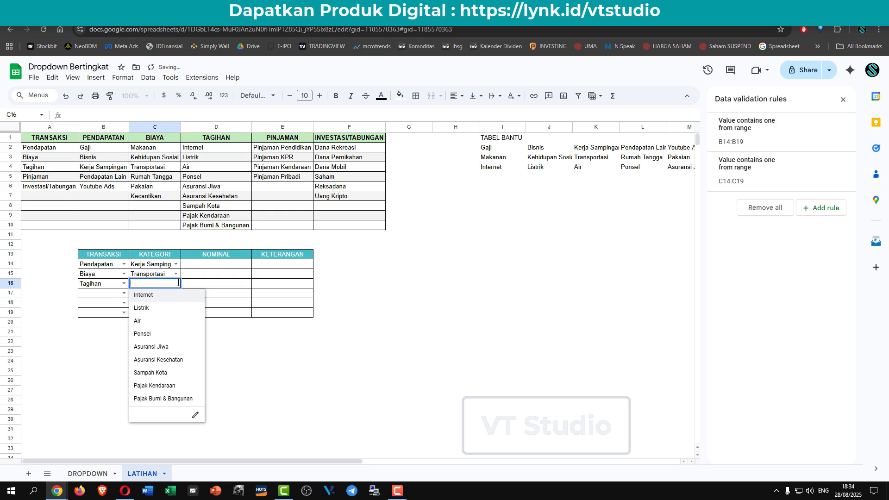
left_click(160, 307)
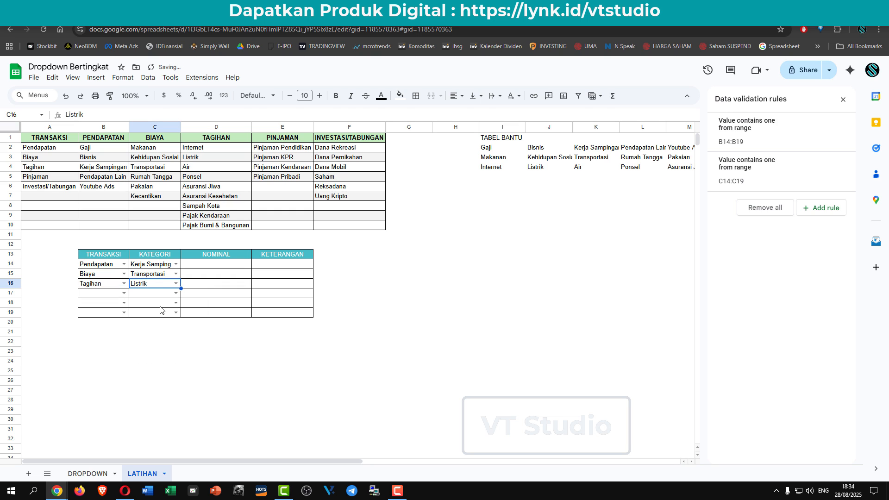
Step: Fill row 17 with the TRANSAKSI Pinjaman and the KATEGORI Pinjaman KPR
left_click(124, 293)
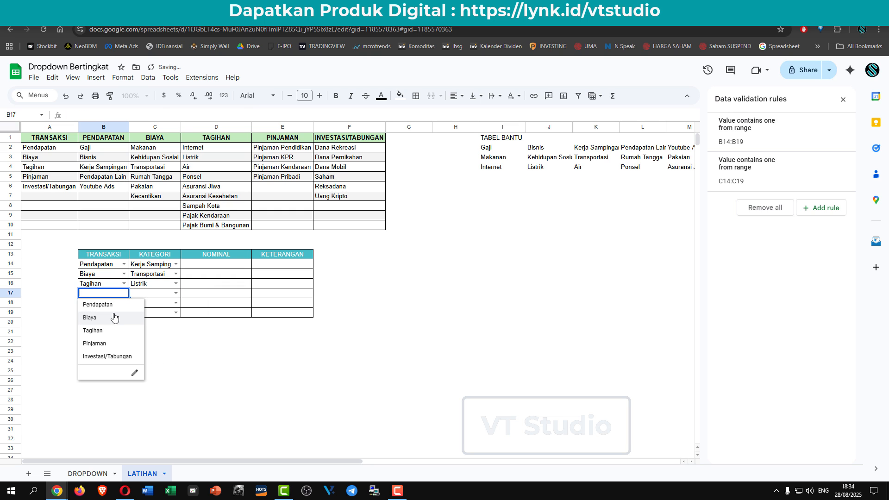
left_click(109, 344)
left_click(175, 293)
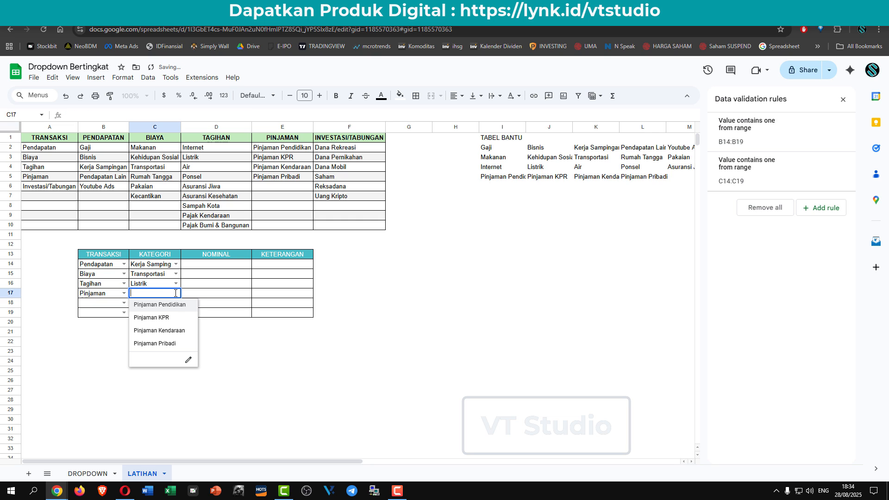
left_click(141, 319)
Step: Fill row 18 with the TRANSAKSI Investasi/Tabungan and the KATEGORI Dana Pernikahan
left_click(122, 303)
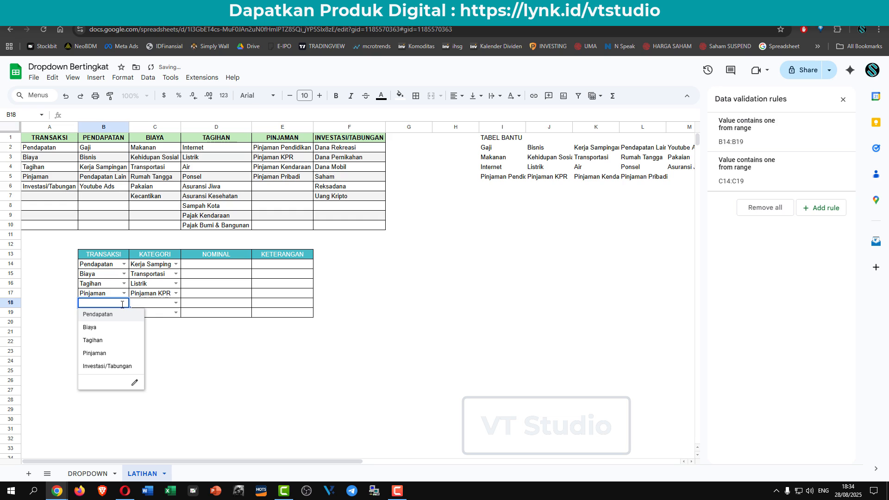
left_click(117, 367)
left_click(176, 303)
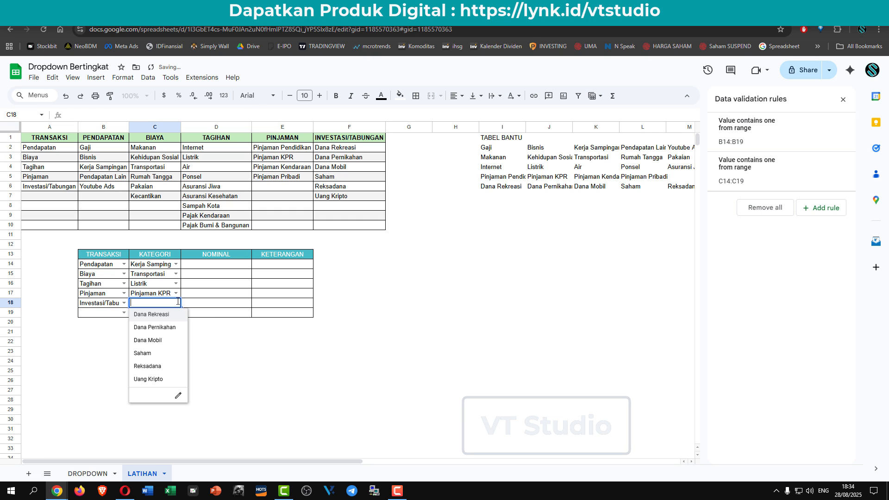
left_click(169, 328)
left_click(225, 290)
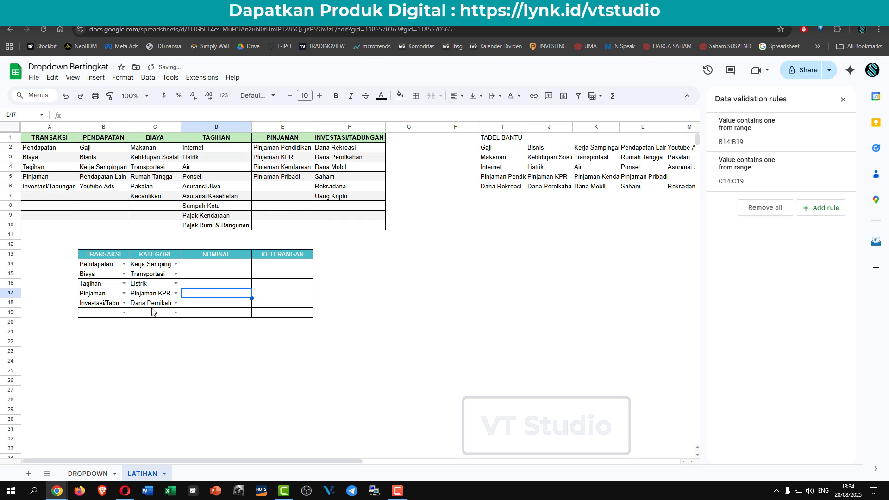
left_click(217, 267)
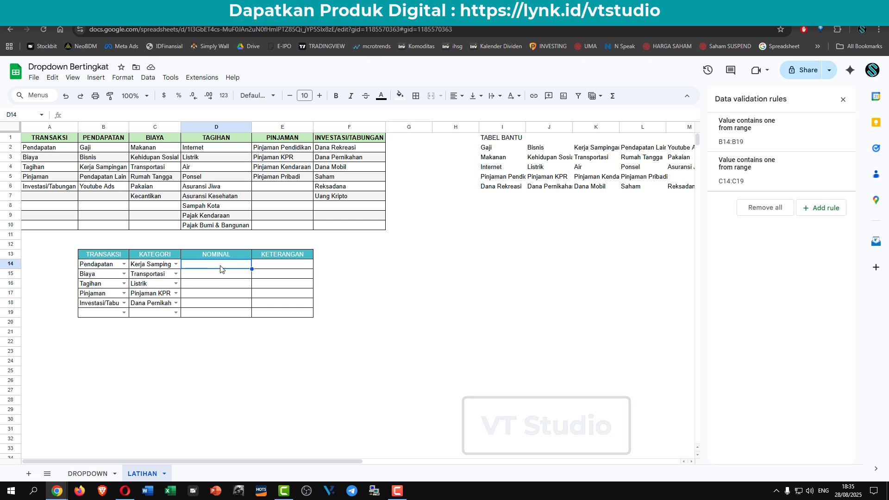
left_click(219, 274)
left_click(219, 285)
left_click(273, 262)
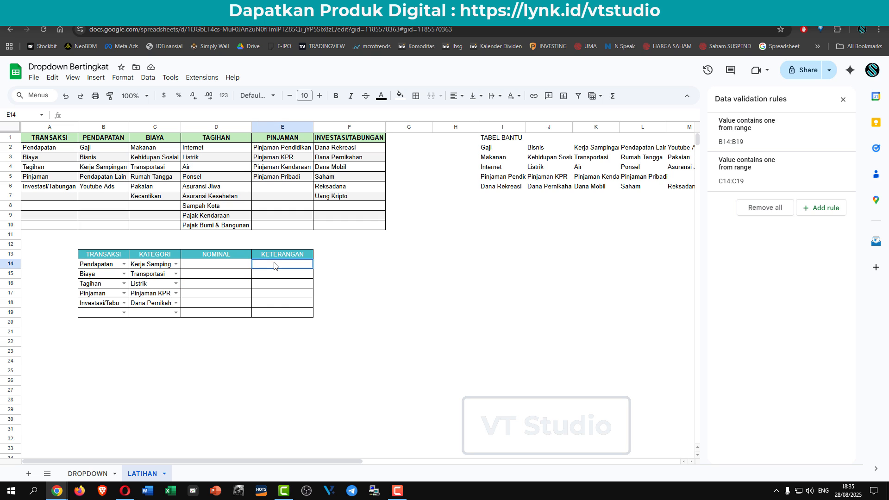
left_click(219, 298)
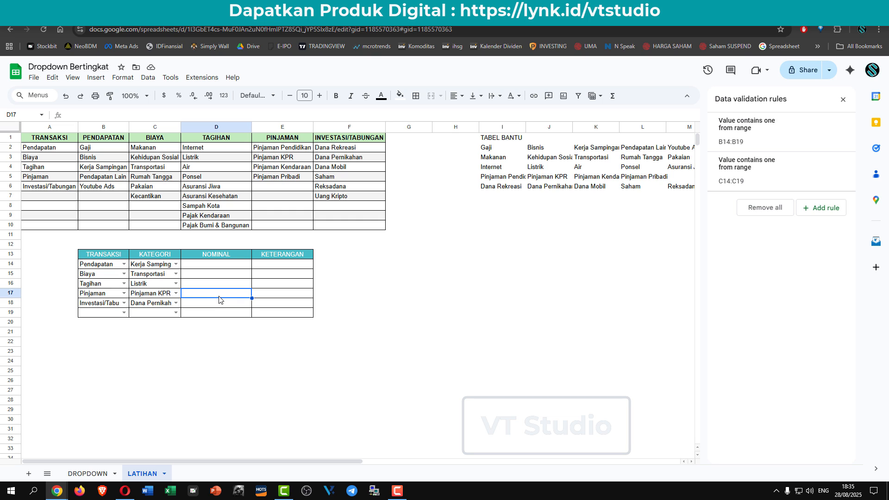
Step: Close the data validation rules, then group the TABEL BANTU columns I to Q and collapse the group
left_click(842, 100)
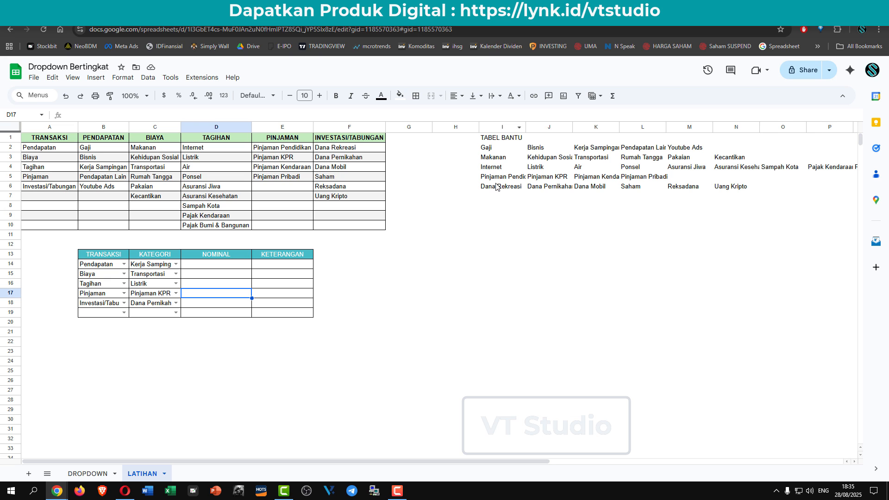
left_click_drag(438, 461, 578, 461)
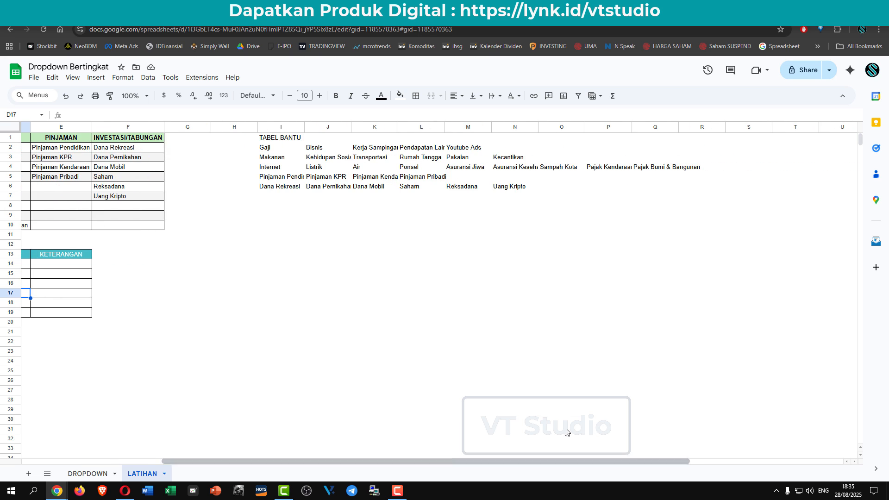
left_click_drag(281, 126, 663, 147)
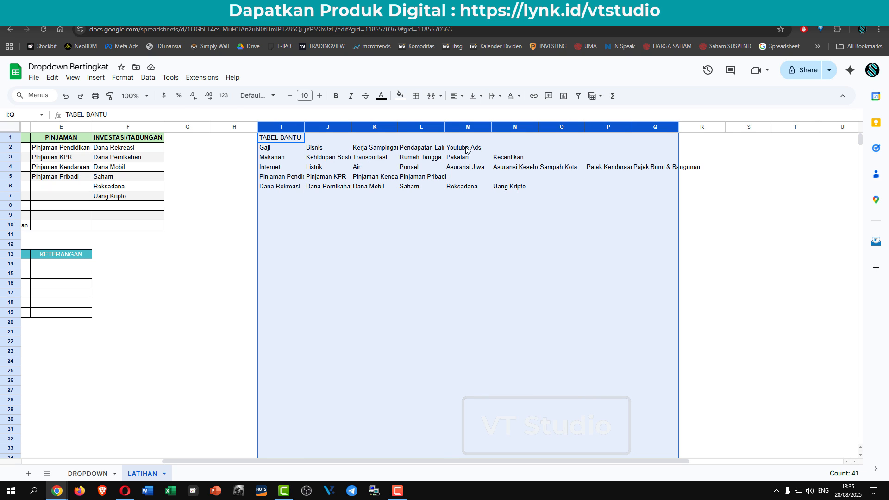
left_click(73, 78)
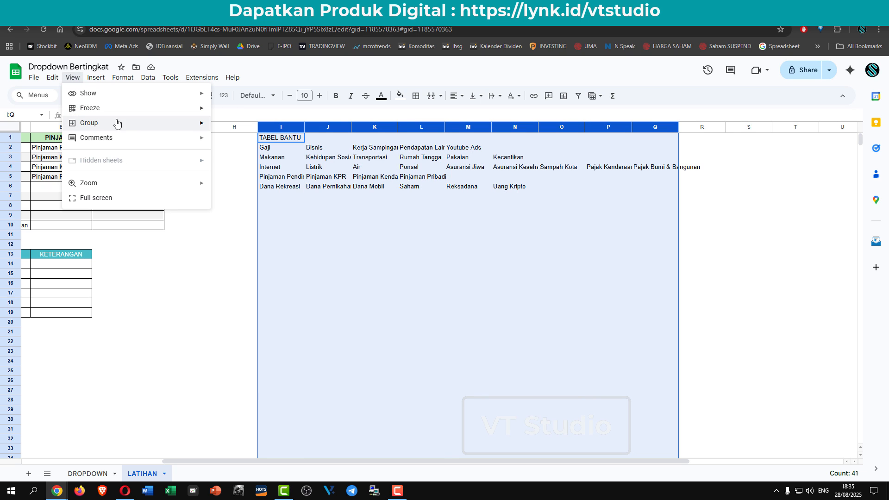
mouse_move(143, 124)
left_click(271, 129)
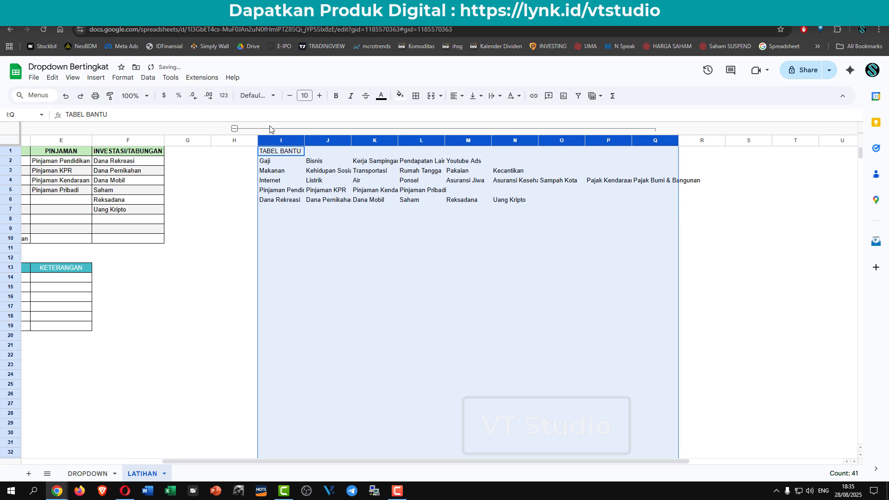
left_click(235, 129)
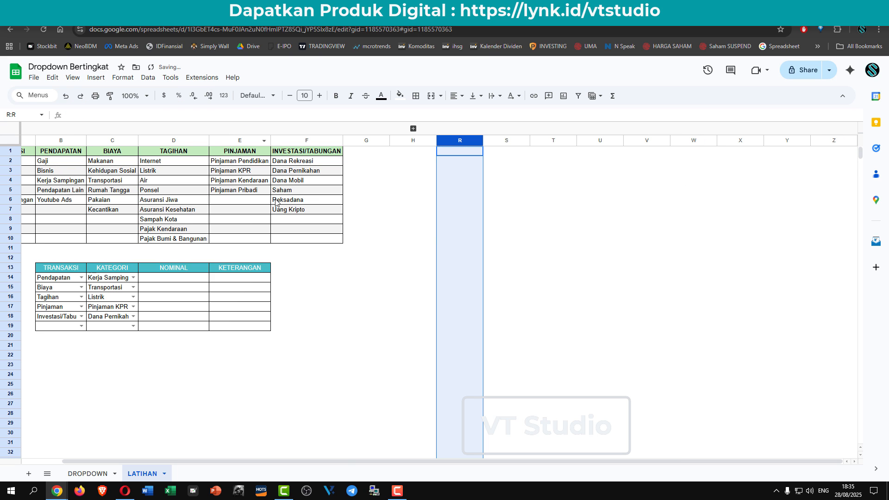
left_click(525, 201)
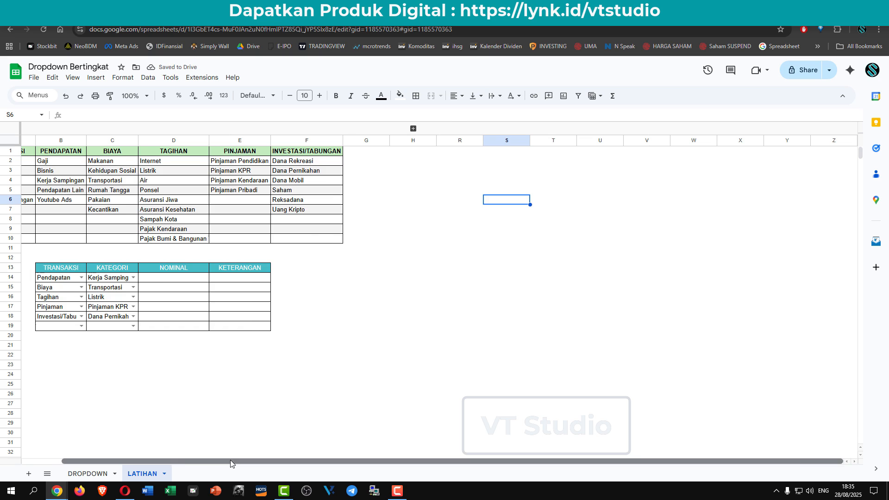
left_click_drag(229, 460, 122, 457)
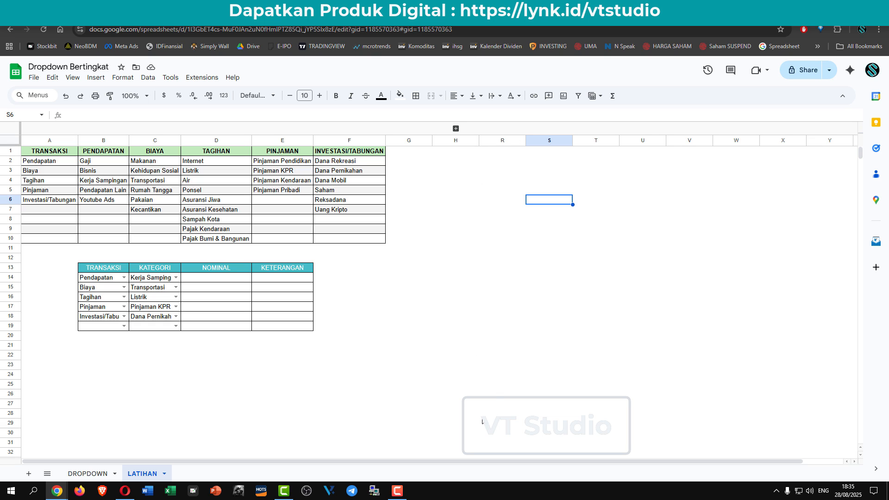
scroll(409, 289, "down", 5)
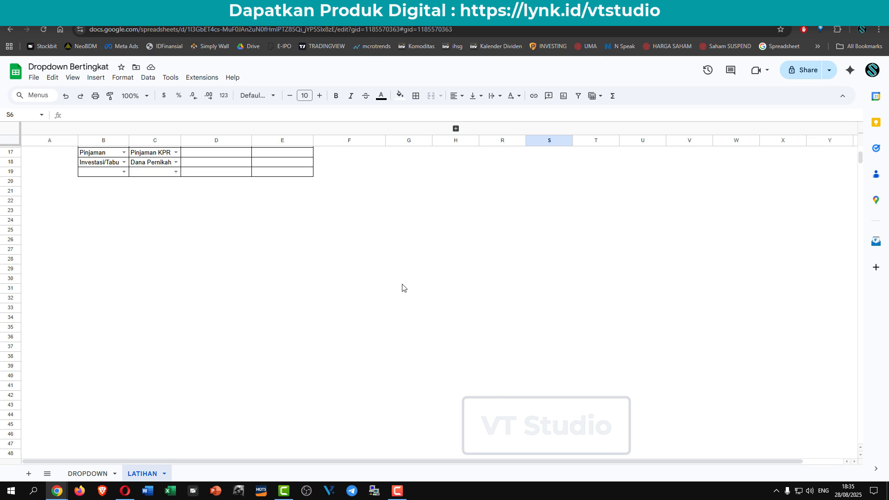
scroll(111, 219, "up", 5)
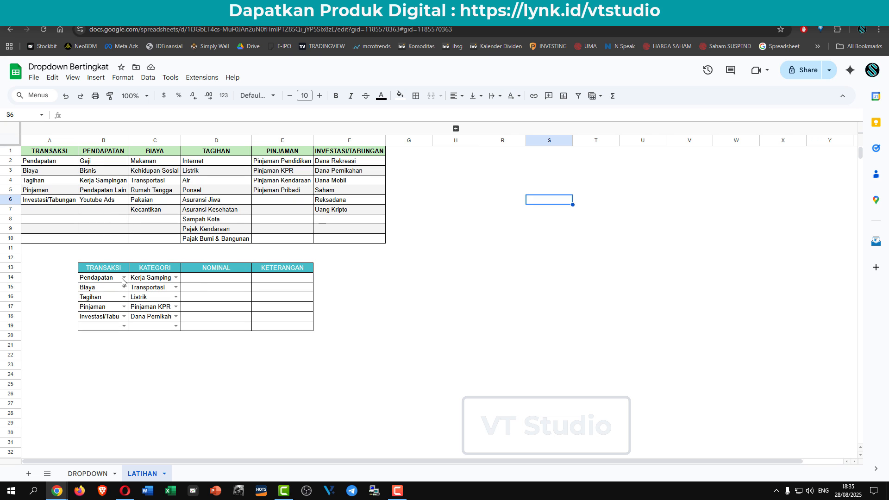
left_click(206, 279)
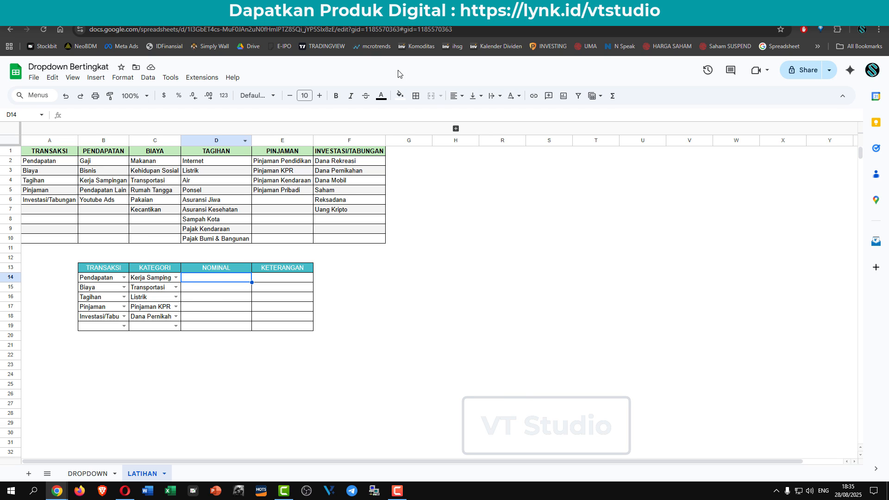
Step: Expand the collapsed TABEL BANTU column group and inspect the helper formulas in cells I2 and I4
left_click(456, 129)
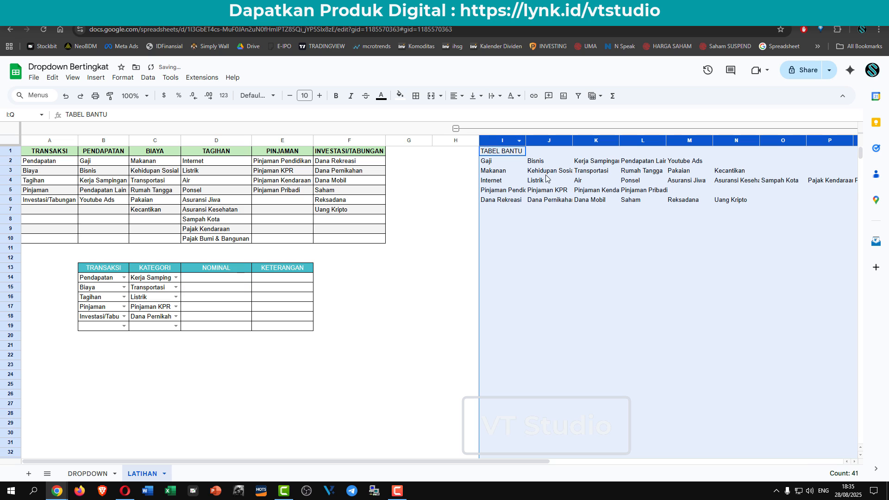
left_click(511, 164)
left_click(511, 179)
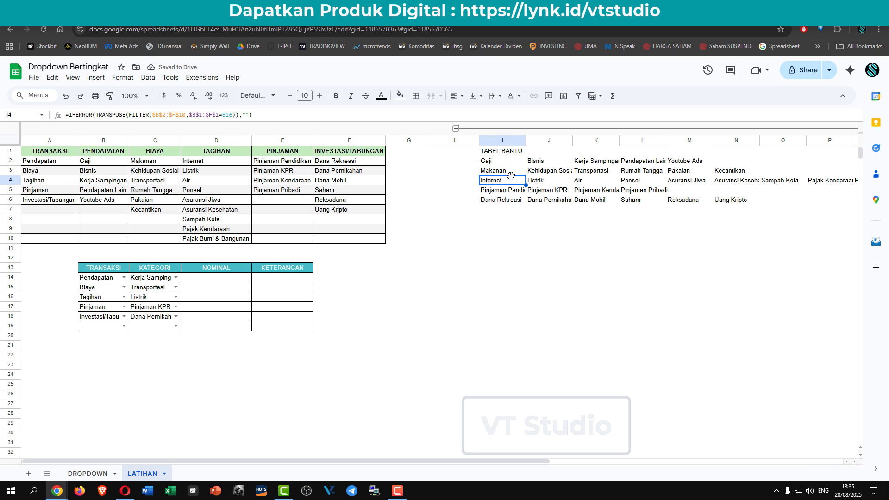